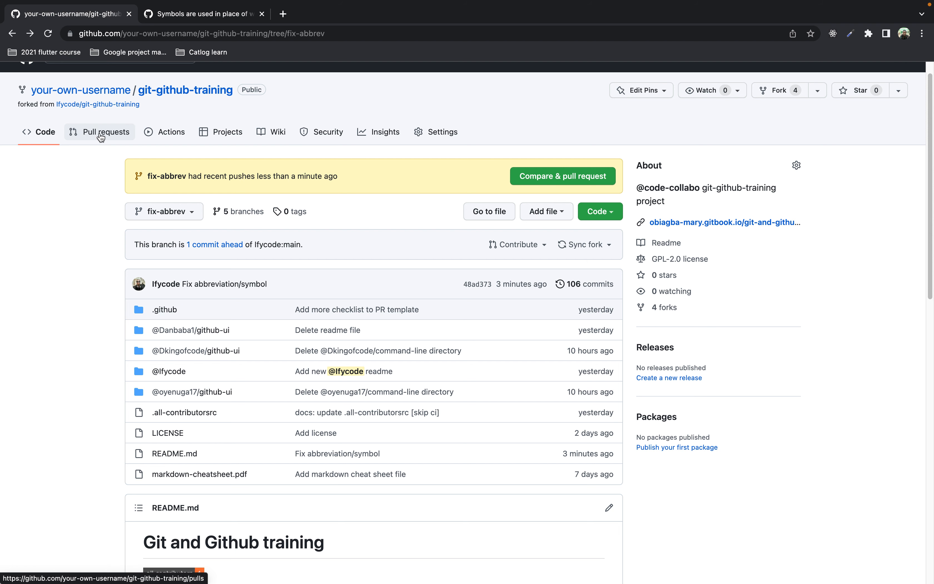
Start a pull request from the recently pushed fix-abbrev branch and view the available head repositories without changing the selection
mouse_move(115, 109)
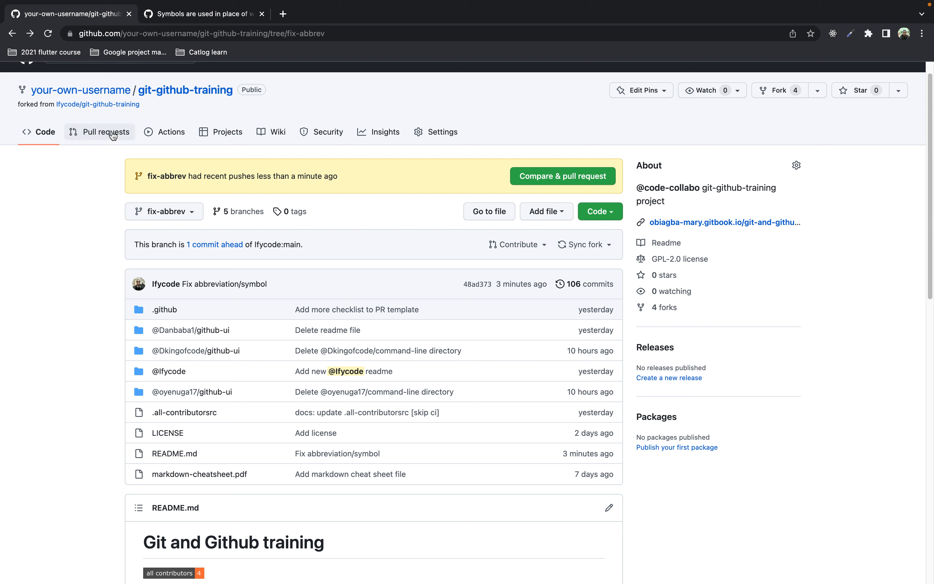
click(568, 180)
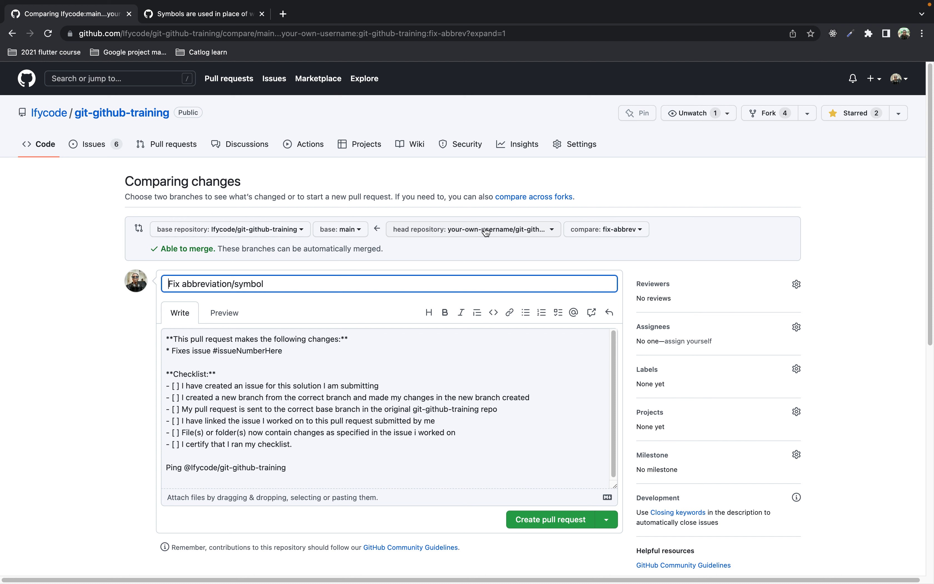
click(551, 231)
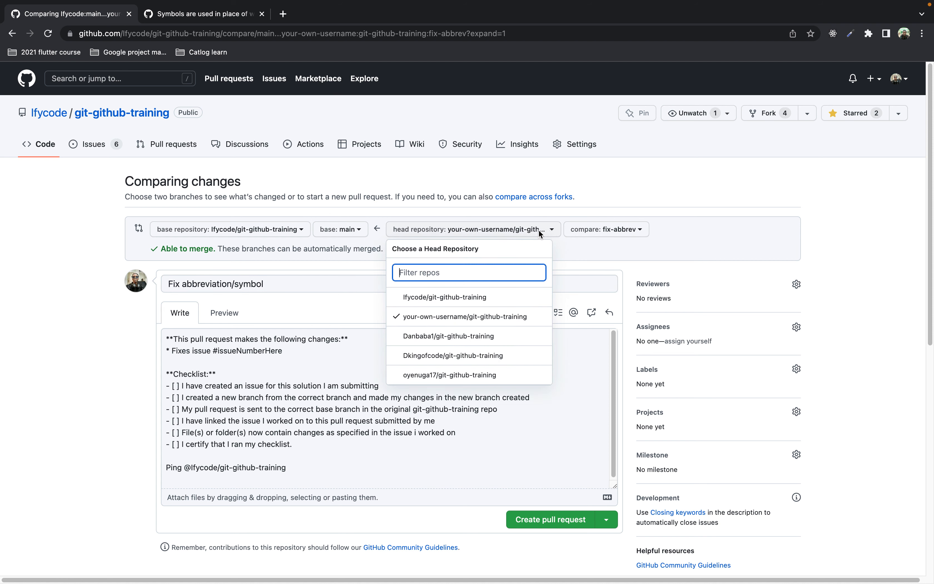
click(552, 231)
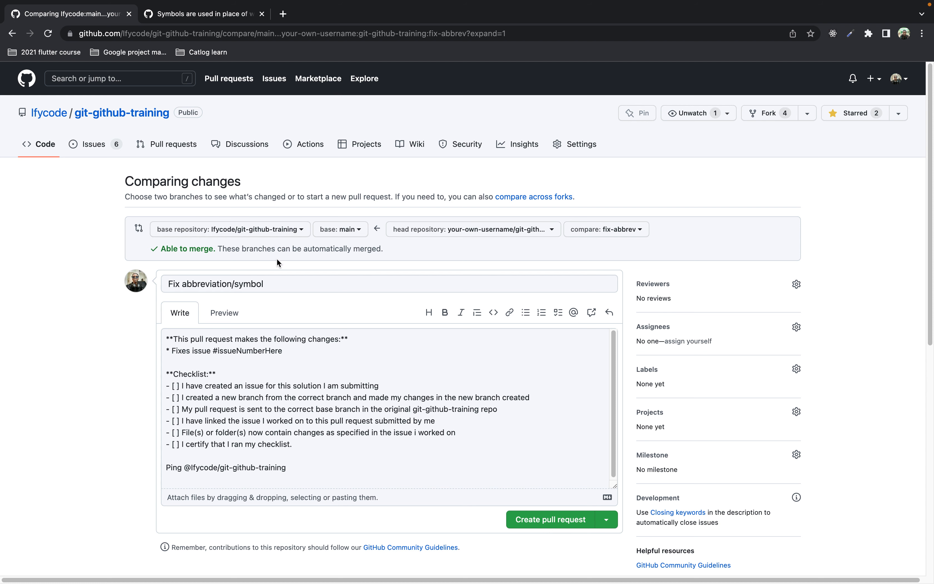
Shorten the pull request title to "Fix abbreviation" by removing the "/symbol" part
scroll(278, 259, down, 1)
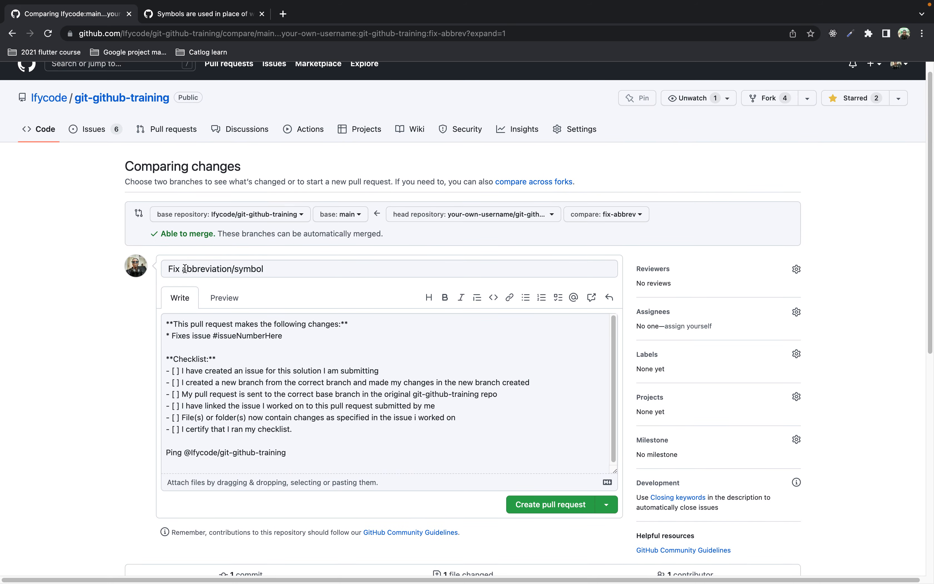
click(231, 270)
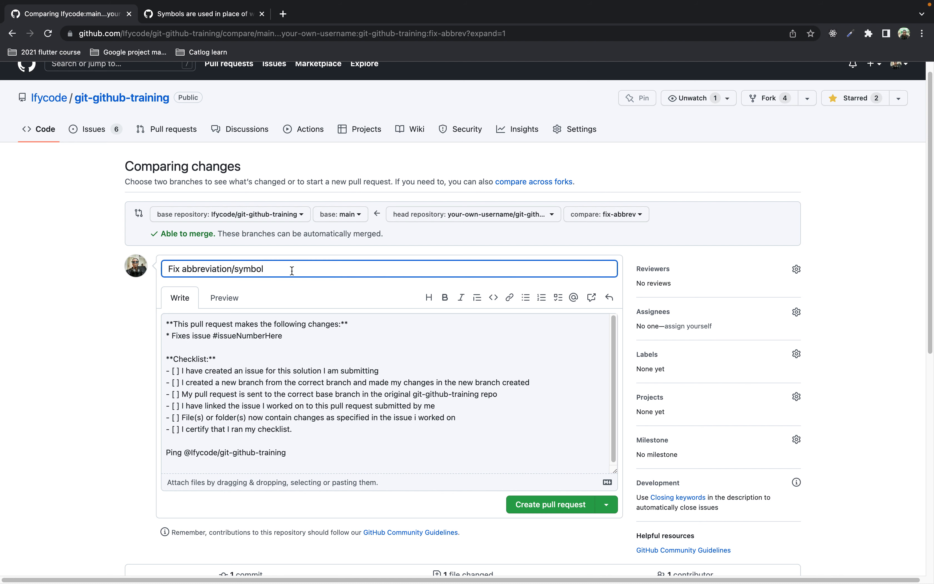
drag(270, 269, 237, 269)
key(BackSpace)
scroll(273, 281, down, 1)
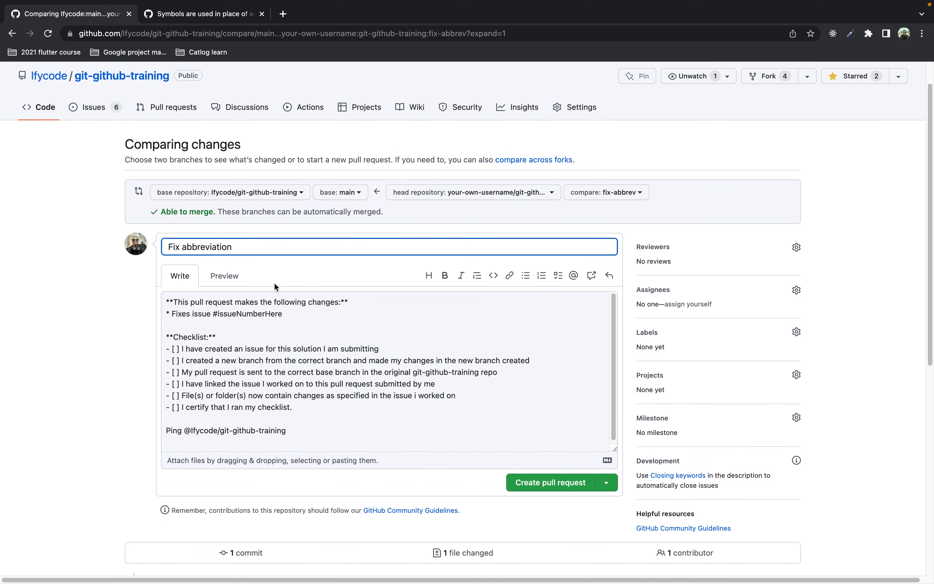
Preview the pull request description template, return to its editable text and review the checklist items
scroll(276, 285, down, 1)
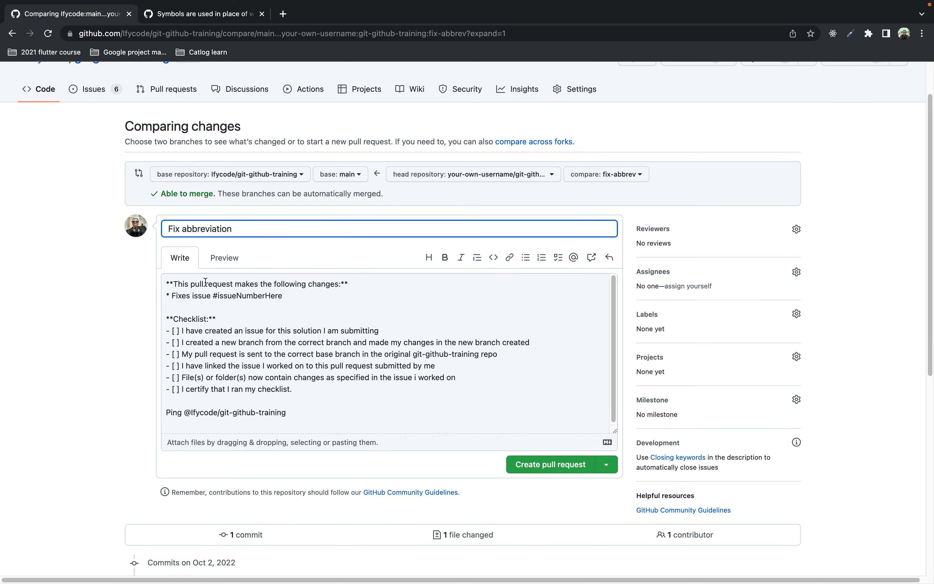
click(226, 261)
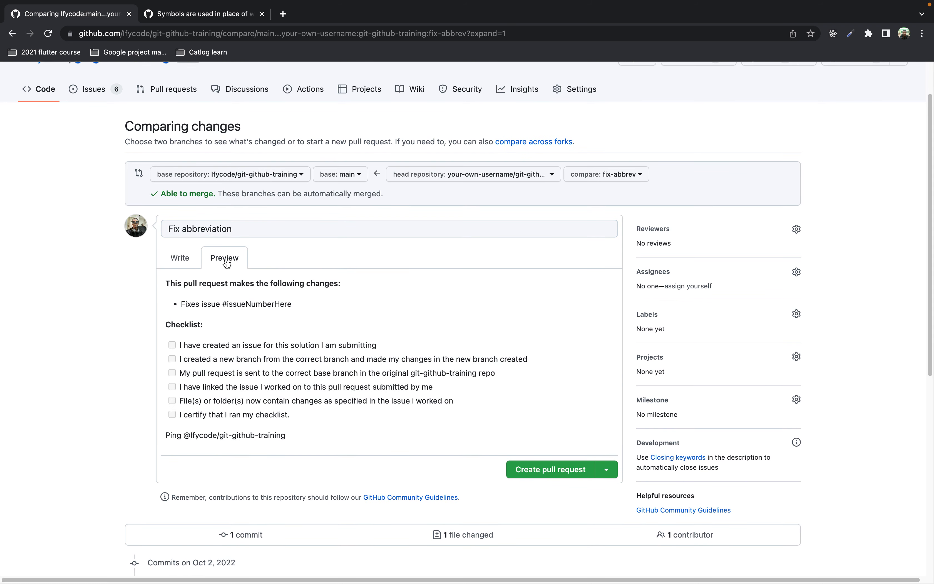
click(187, 265)
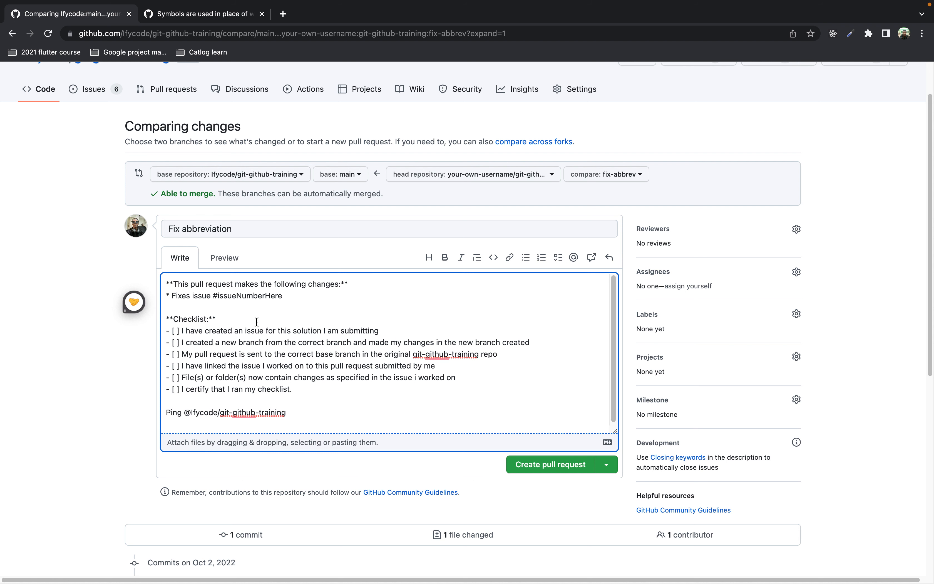
scroll(257, 322, down, 1)
scroll(257, 321, down, 1)
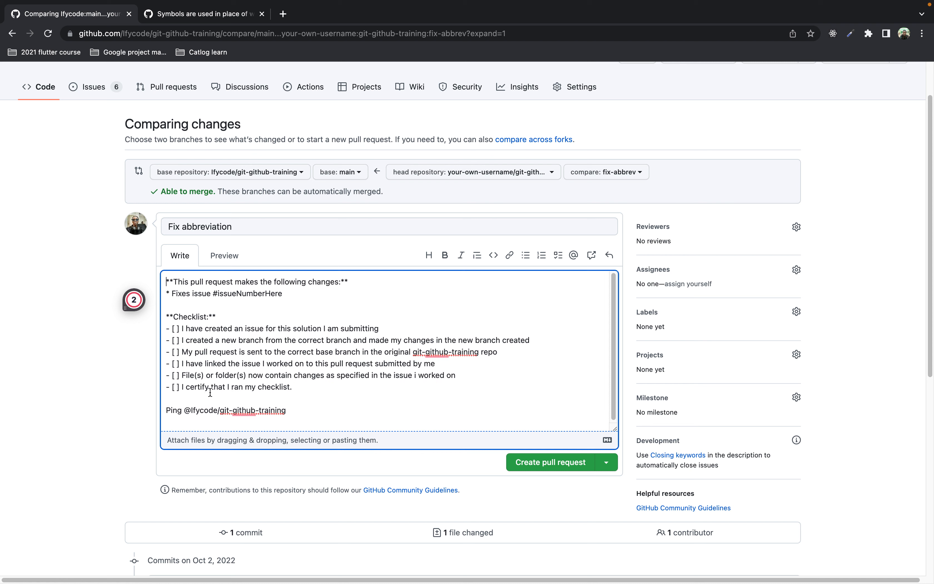
drag(303, 388, 290, 387)
drag(172, 316, 315, 393)
click(200, 306)
Look up the number of the issue about symbols used in the repo readme, and return to the pull request draft
click(193, 15)
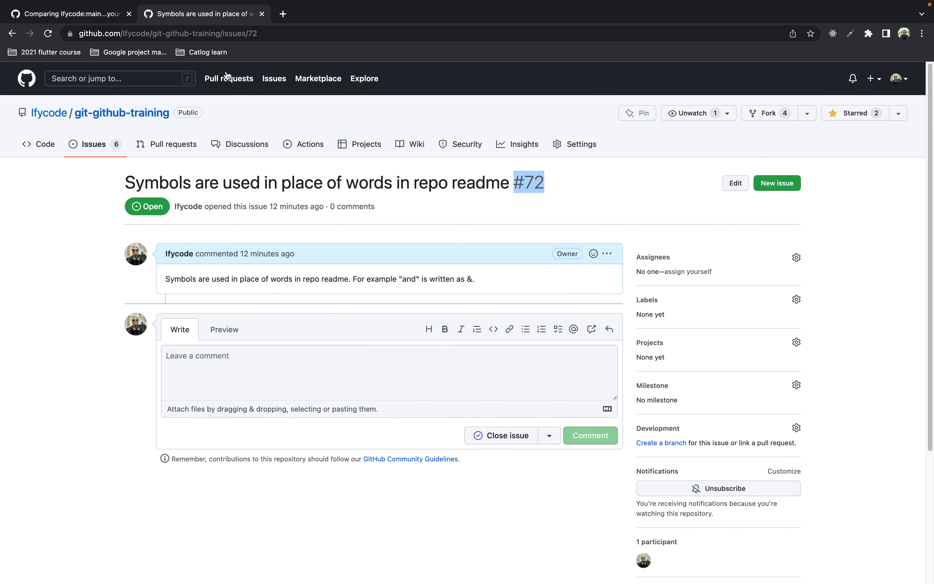
click(422, 177)
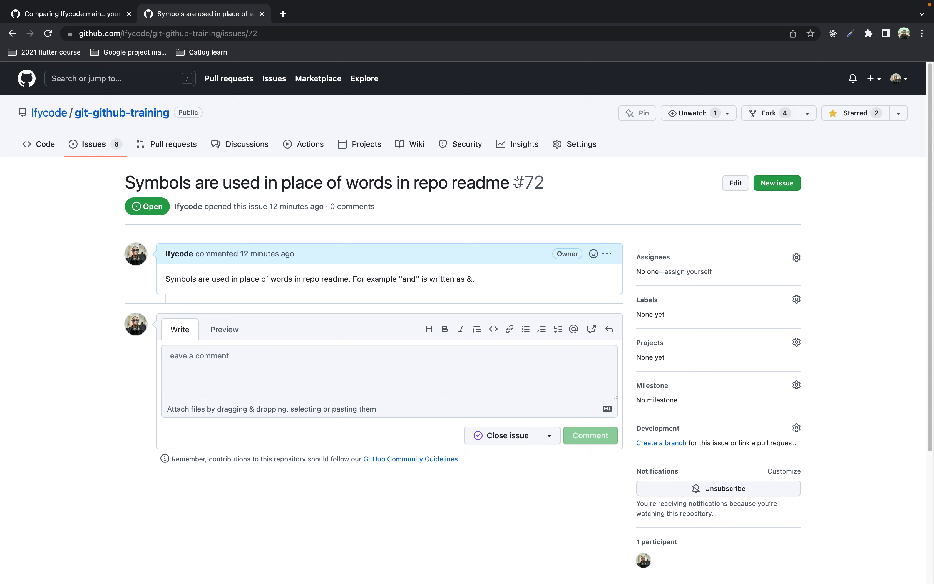
drag(517, 183, 558, 186)
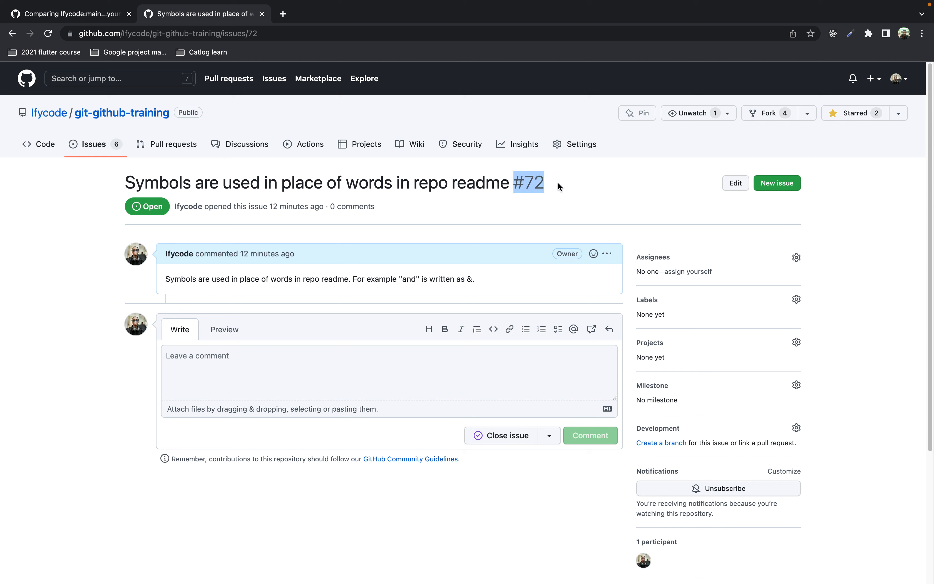
click(88, 19)
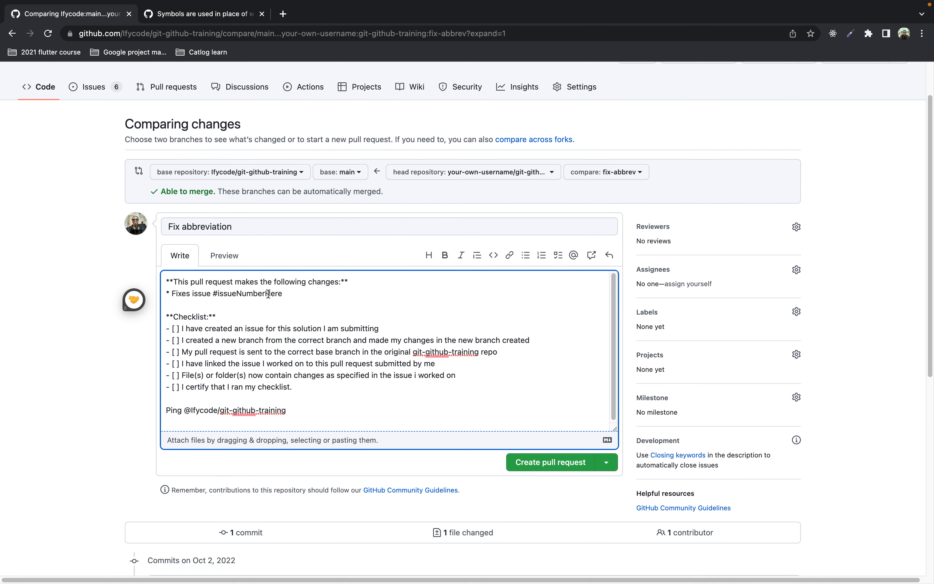
Try adding the issue reference #72 on its own line below "Fixes issue" and preview the description
mouse_move(438, 3)
click(307, 296)
key(BackSpace)
key(Return)
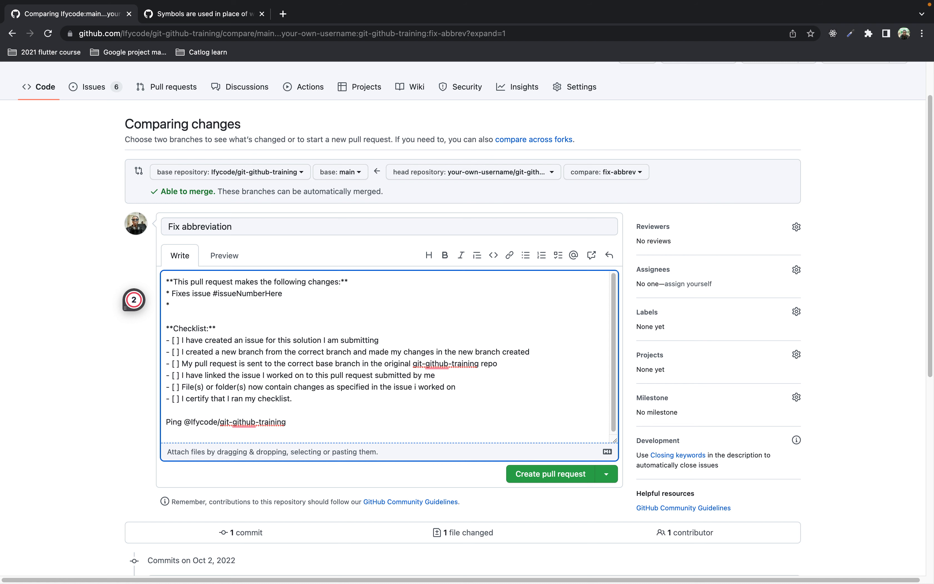
key(BackSpace)
key(BackSpace)
text(#72)
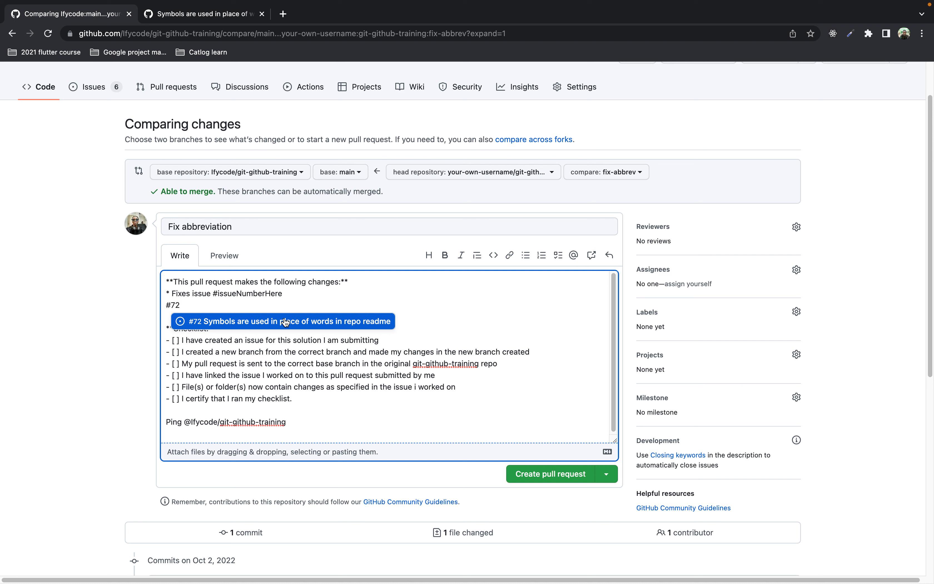
click(225, 256)
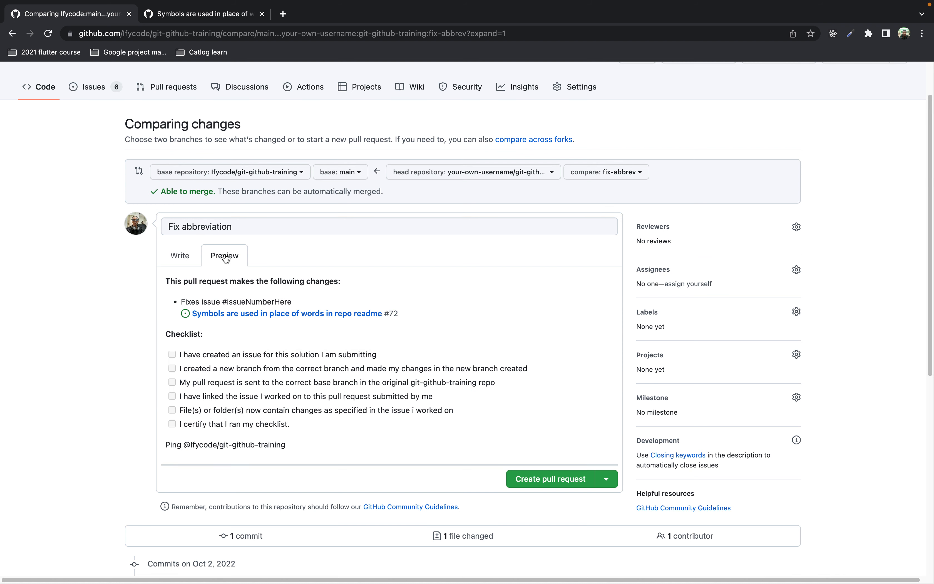
click(179, 255)
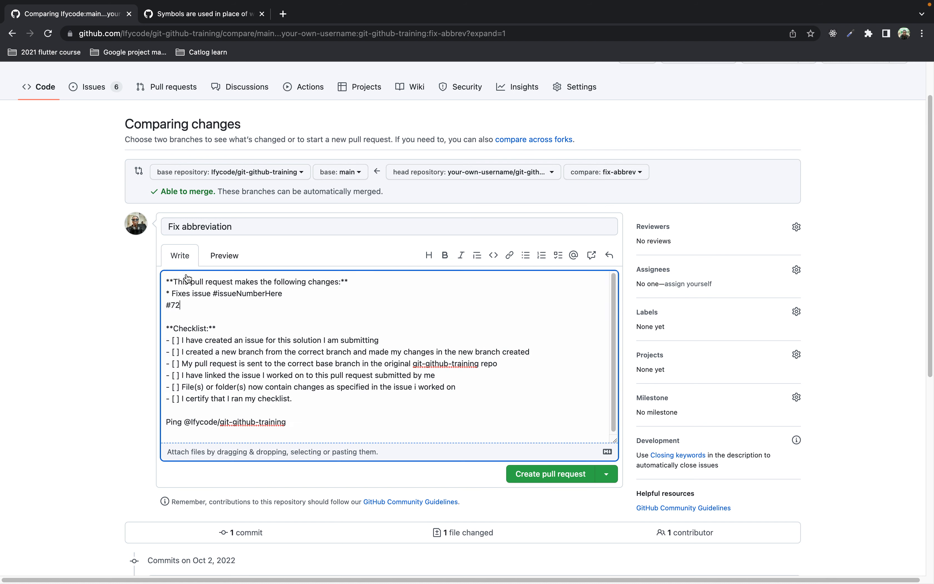
Separate the #72 reference from the "Fixes issue" line with a blank line and preview how it renders
click(165, 305)
key(Return)
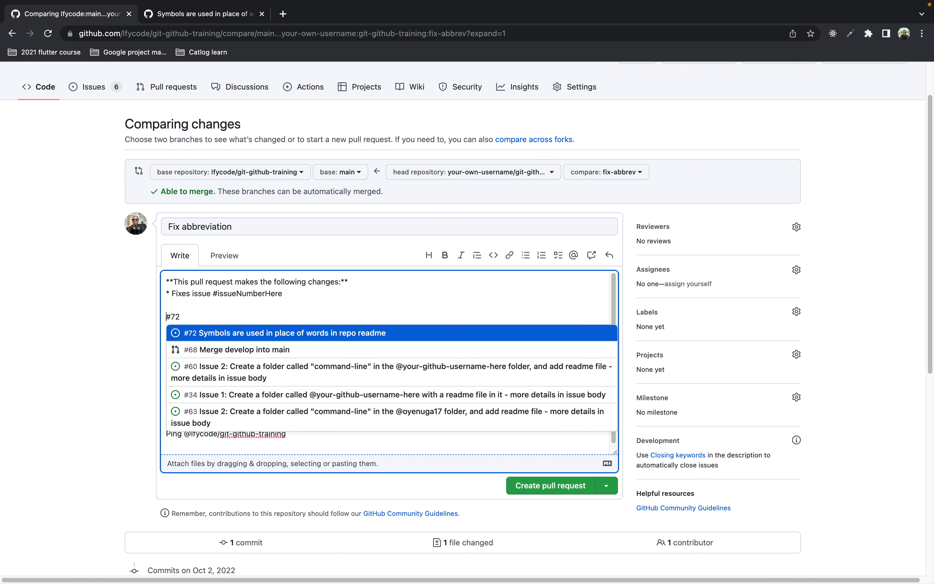
click(191, 301)
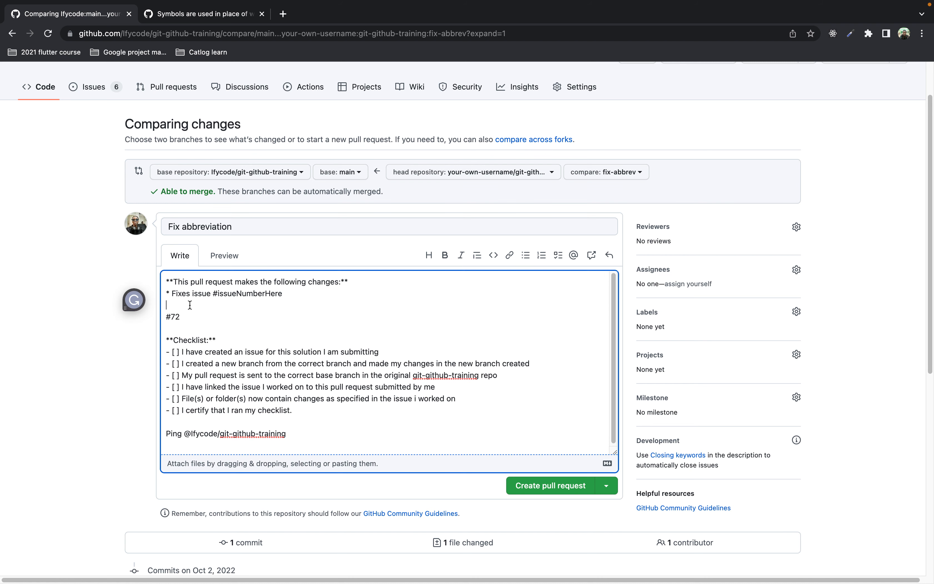
click(223, 258)
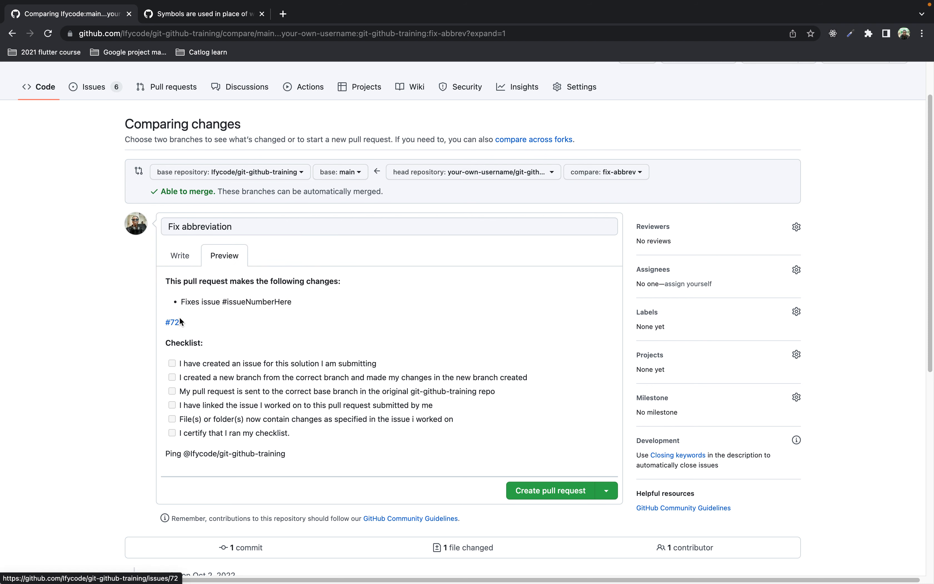
mouse_move(172, 326)
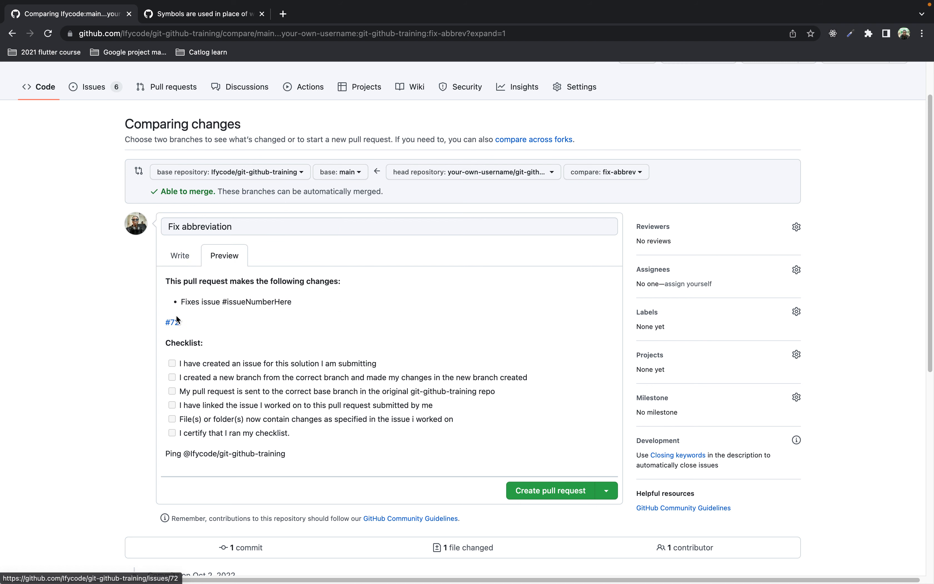
Turn the standalone #72 reference into a bullet item with a leading hyphen and preview the description
click(180, 255)
click(165, 313)
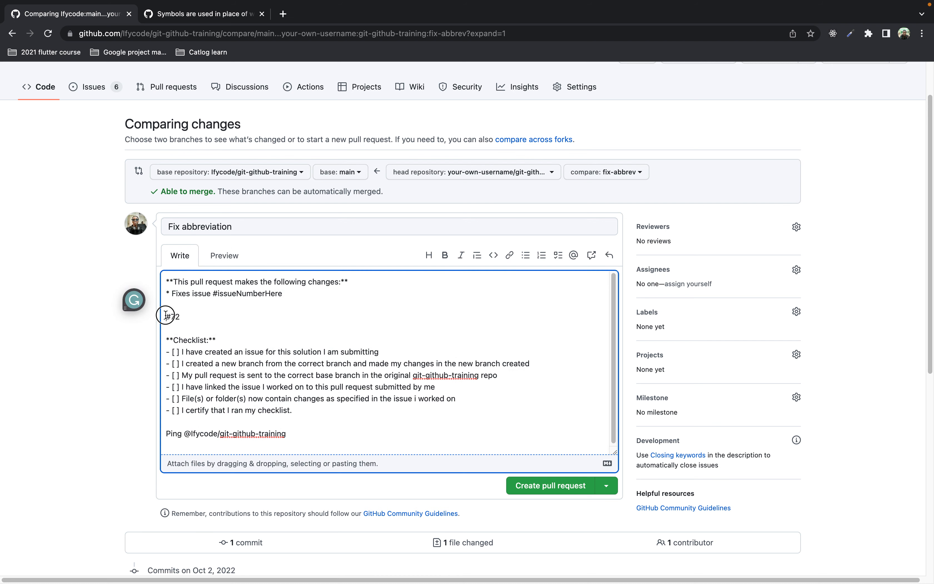
text(-)
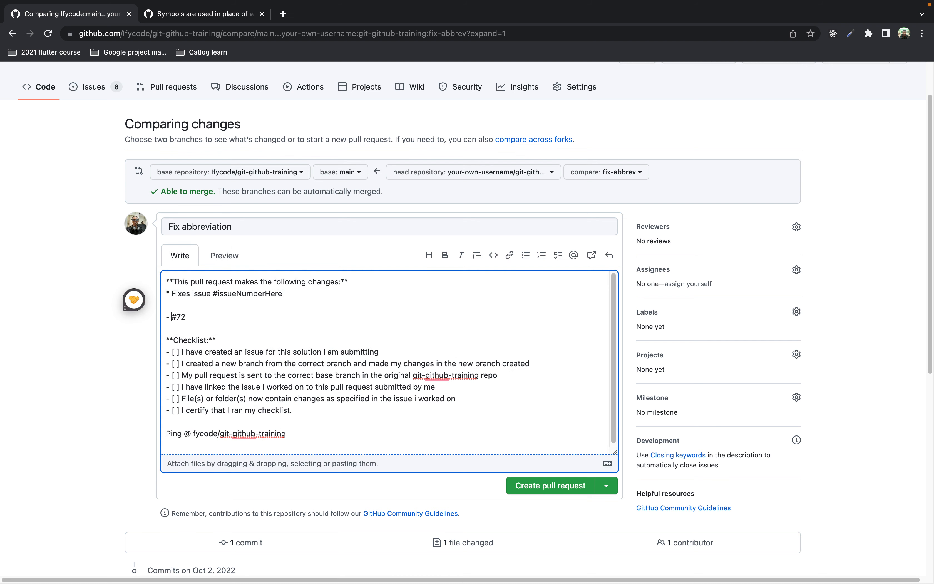
click(222, 262)
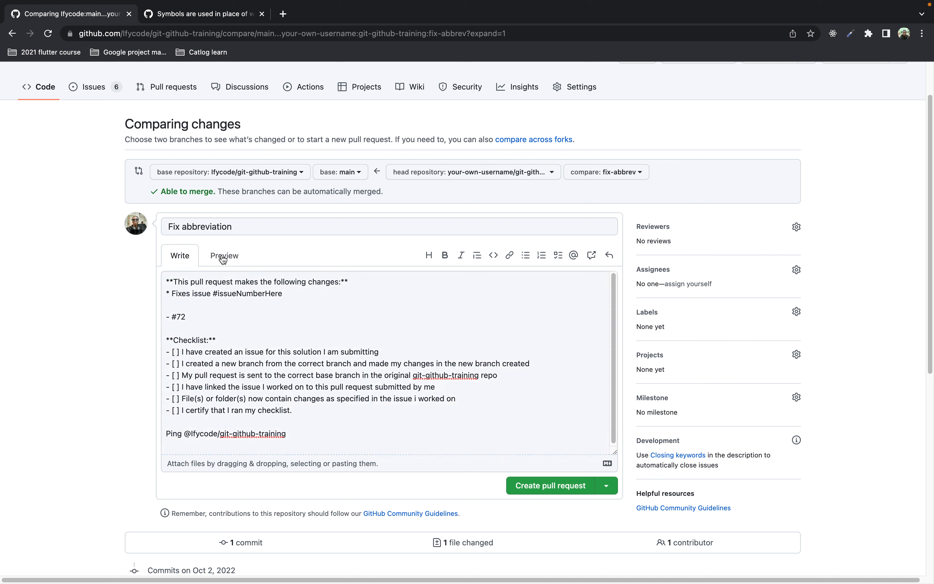
mouse_move(260, 325)
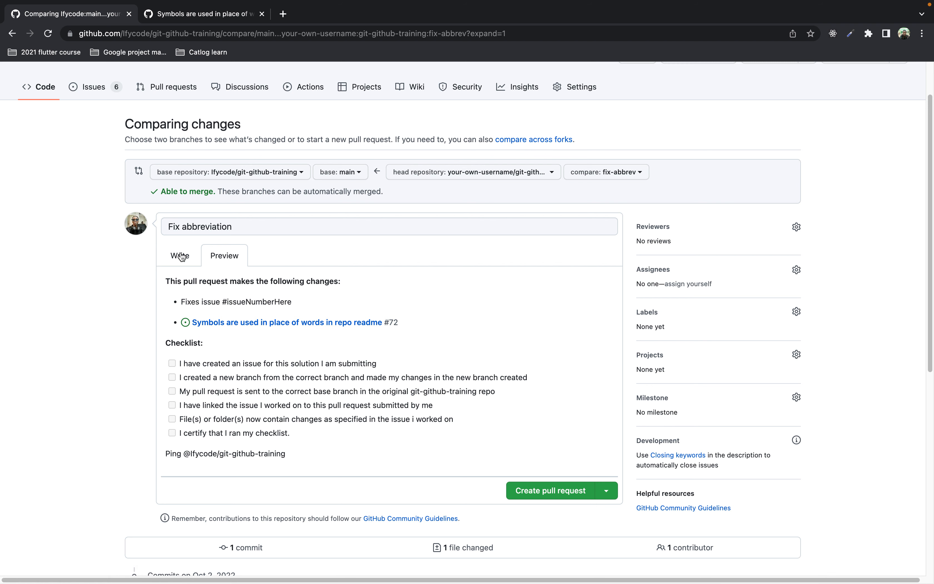
Remove the bullet, the blank line and the separate #72 reference from the description
click(182, 263)
click(171, 317)
key(BackSpace)
key(BackSpace)
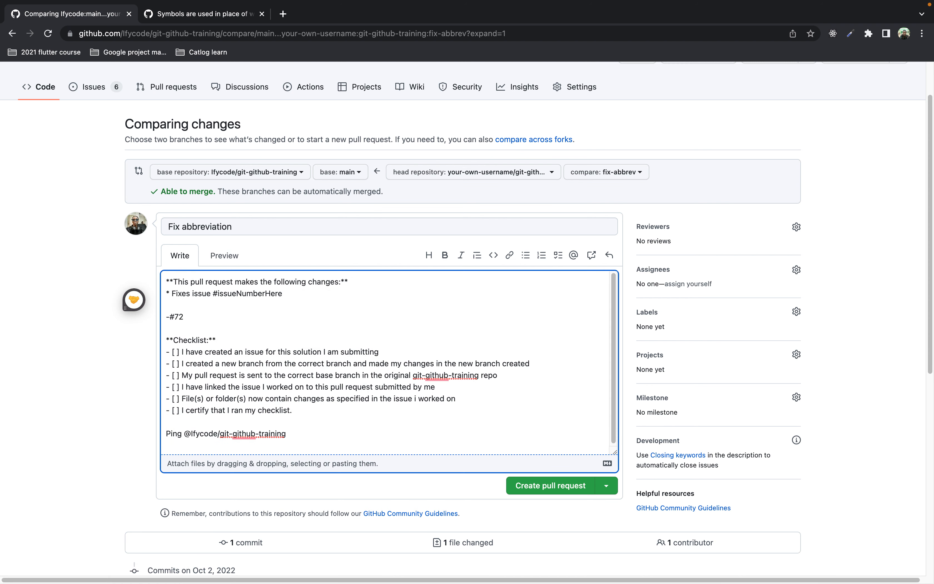
key(BackSpace)
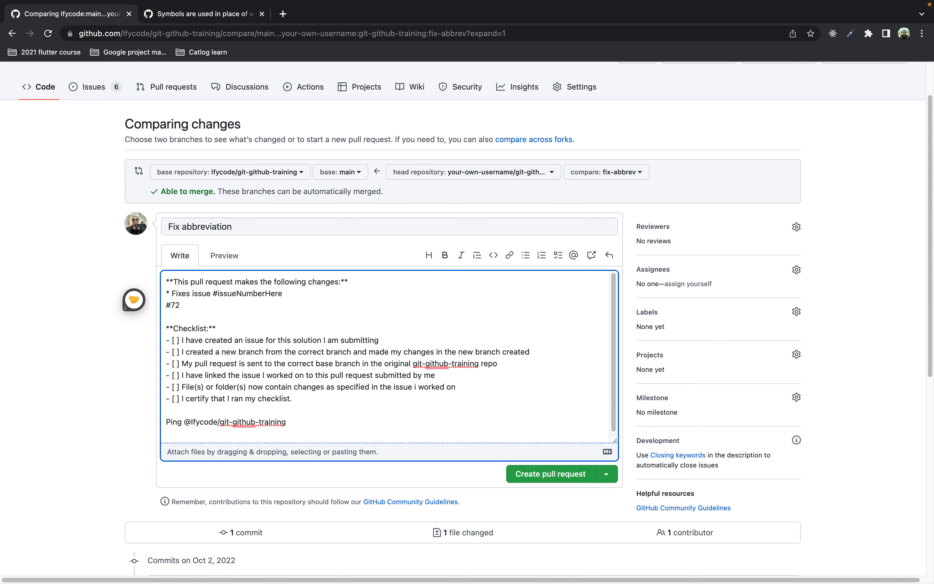
drag(183, 307, 158, 307)
key(BackSpace)
key(BackSpace)
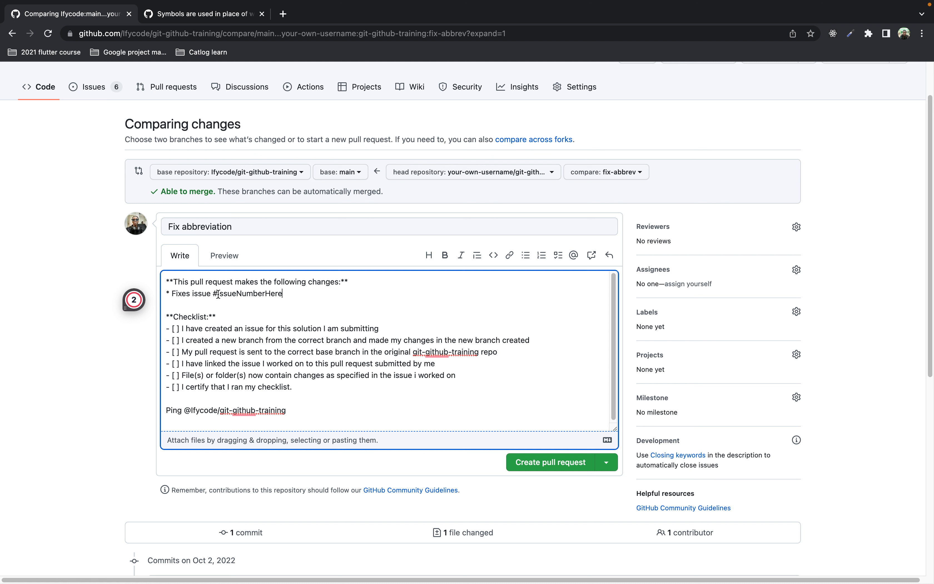
Replace the issueNumberHere placeholder with 72 so the line reads "Fixes issue #72", and preview the description
drag(218, 294, 289, 295)
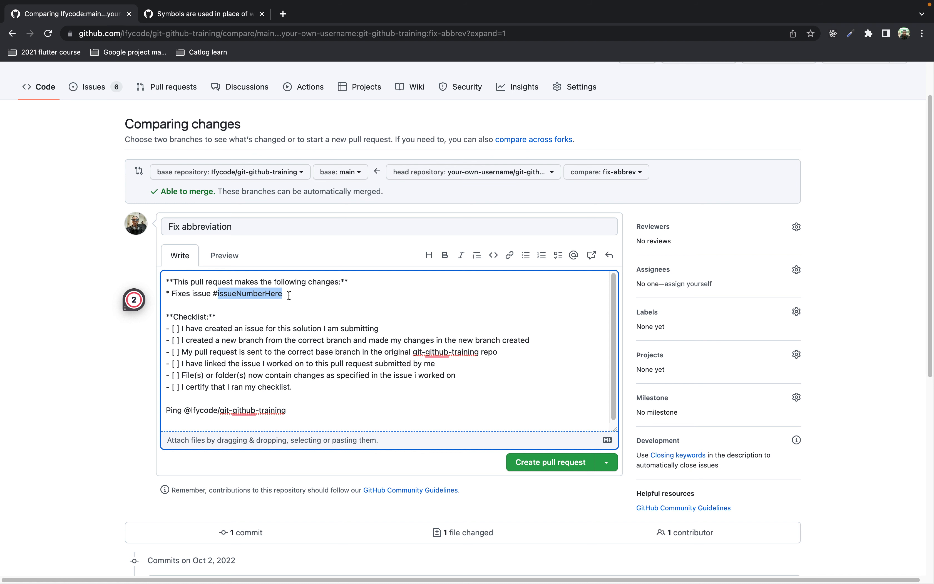
key(BackSpace)
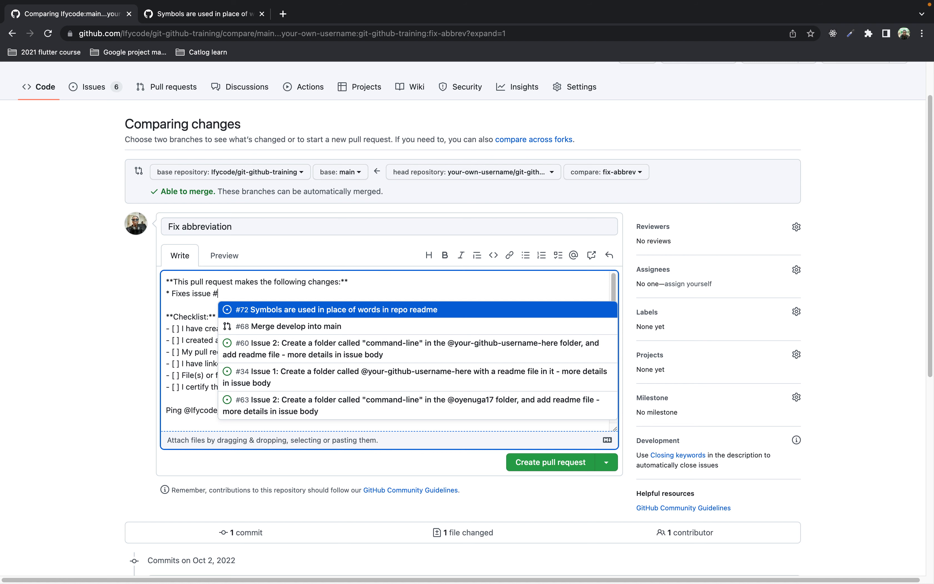
text(72)
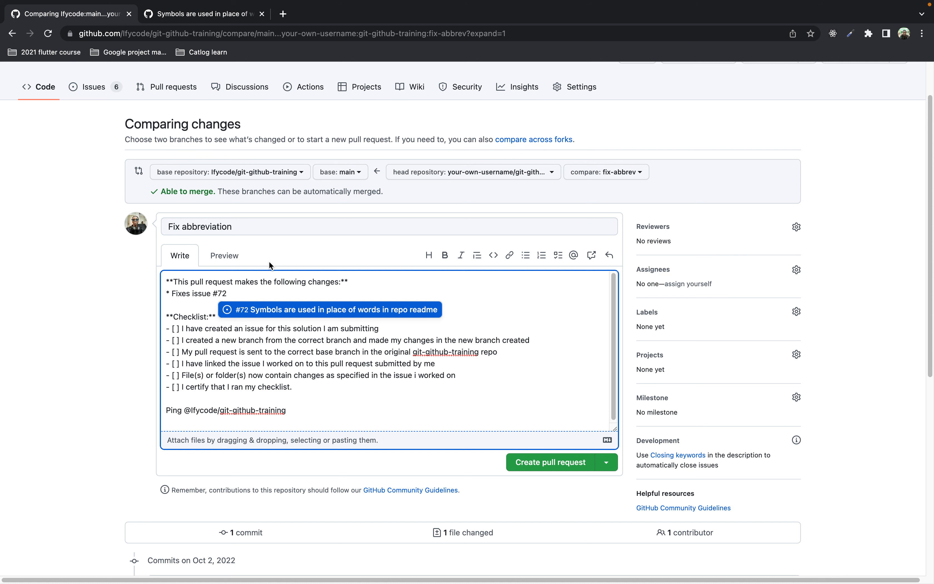
click(236, 254)
mouse_move(293, 303)
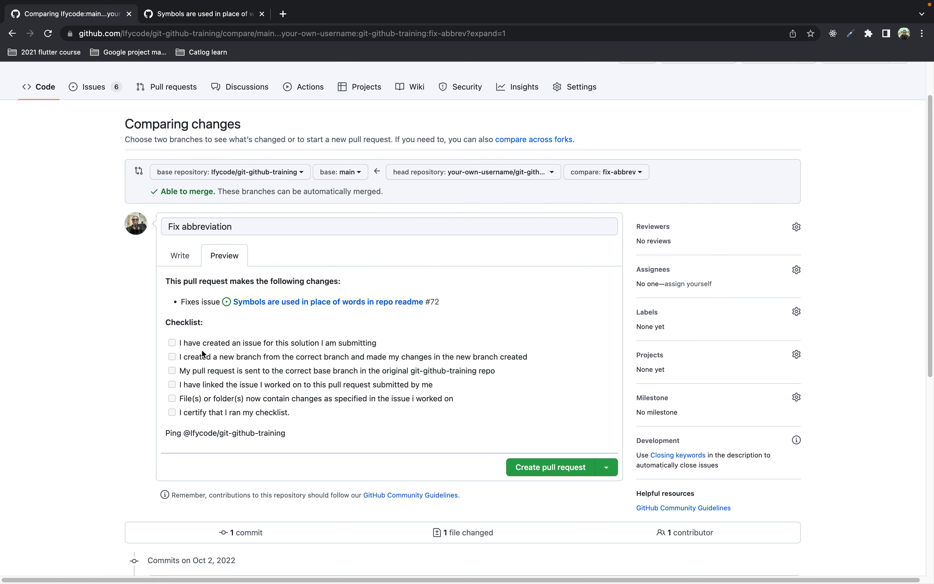
scroll(203, 350, down, 1)
scroll(203, 351, down, 1)
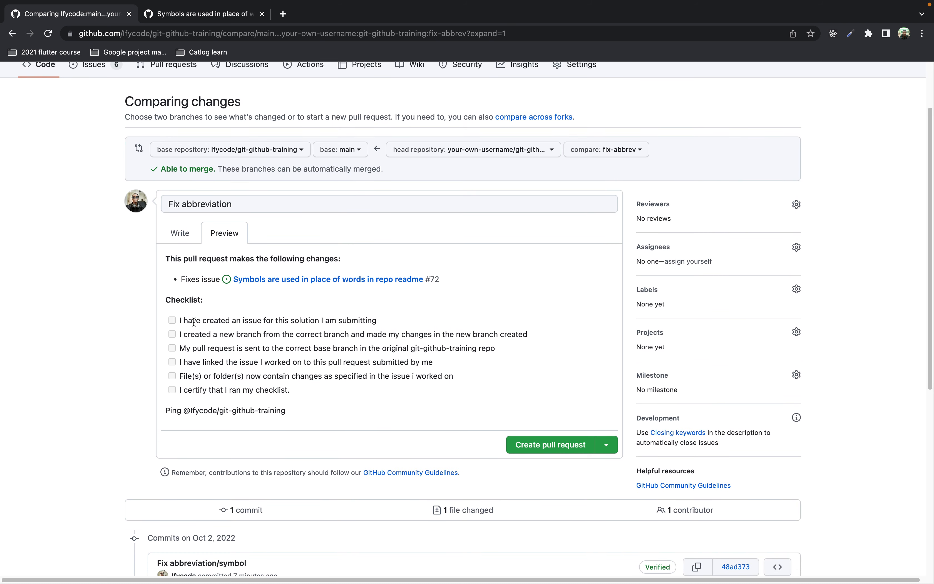
Review the previewed checklist against the branch comparison and the README.md changes
scroll(196, 321, up, 1)
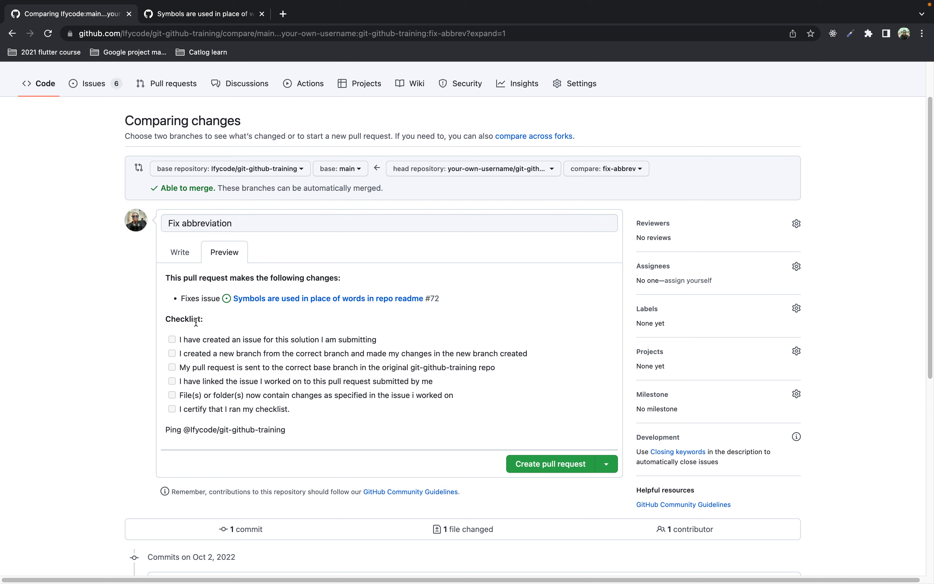
scroll(213, 333, up, 1)
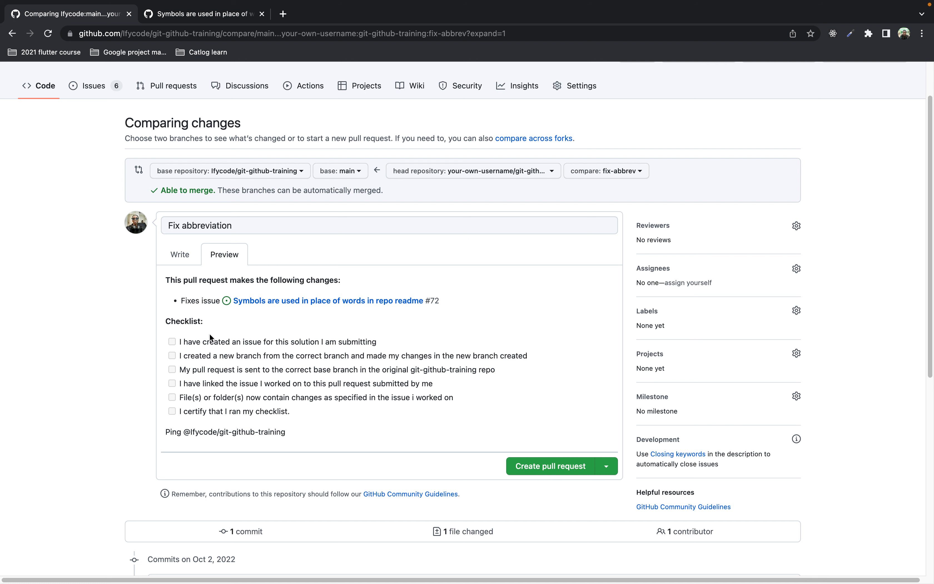
scroll(210, 334, down, 1)
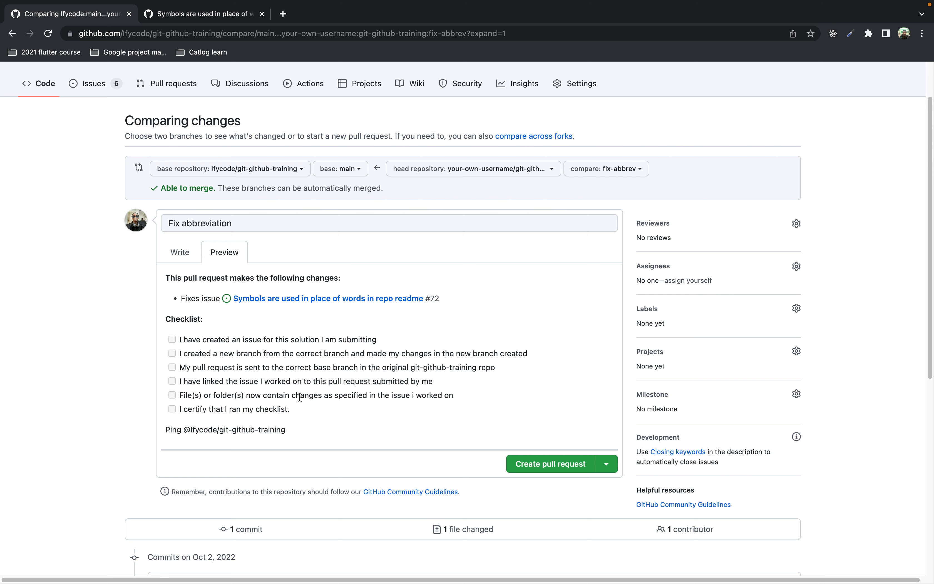
scroll(358, 397, down, 10)
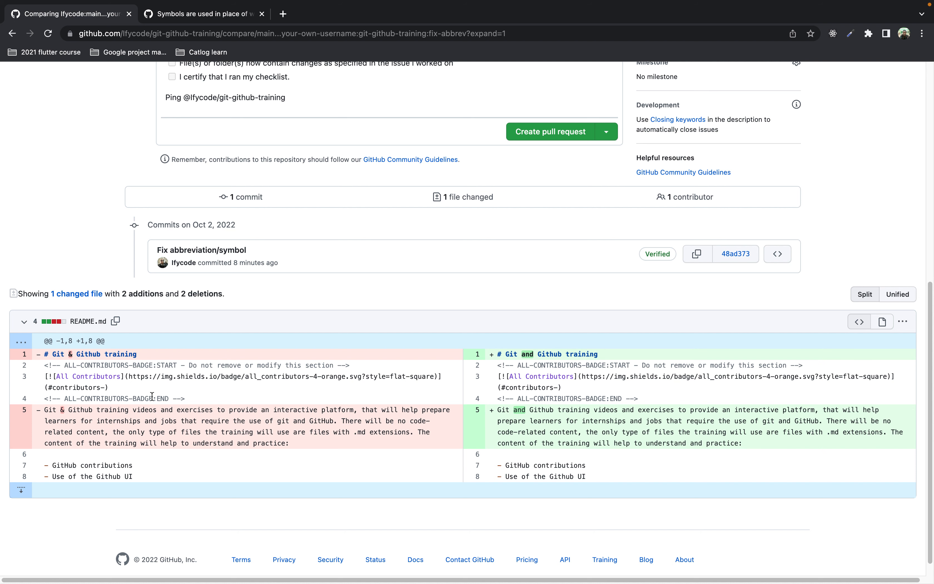
scroll(562, 426, down, 1)
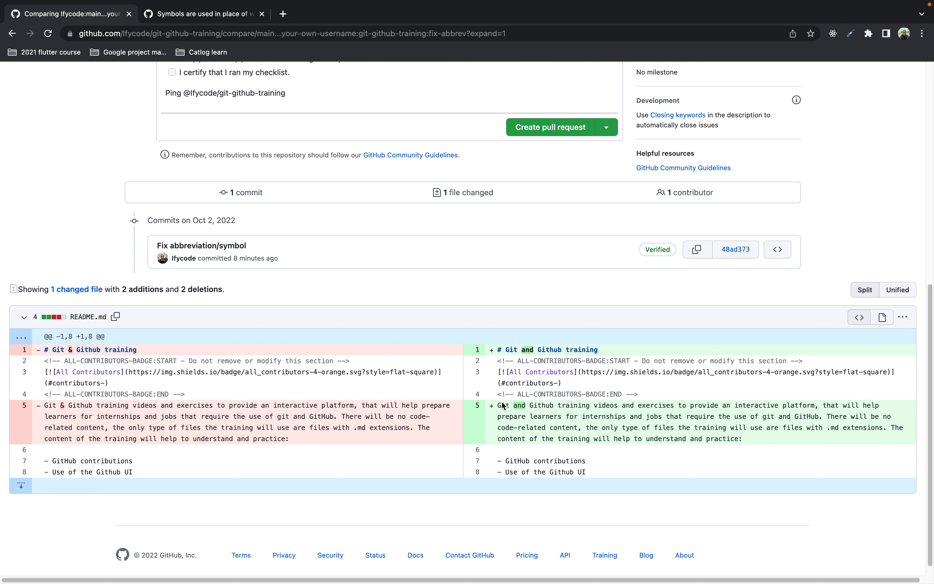
scroll(402, 317, up, 10)
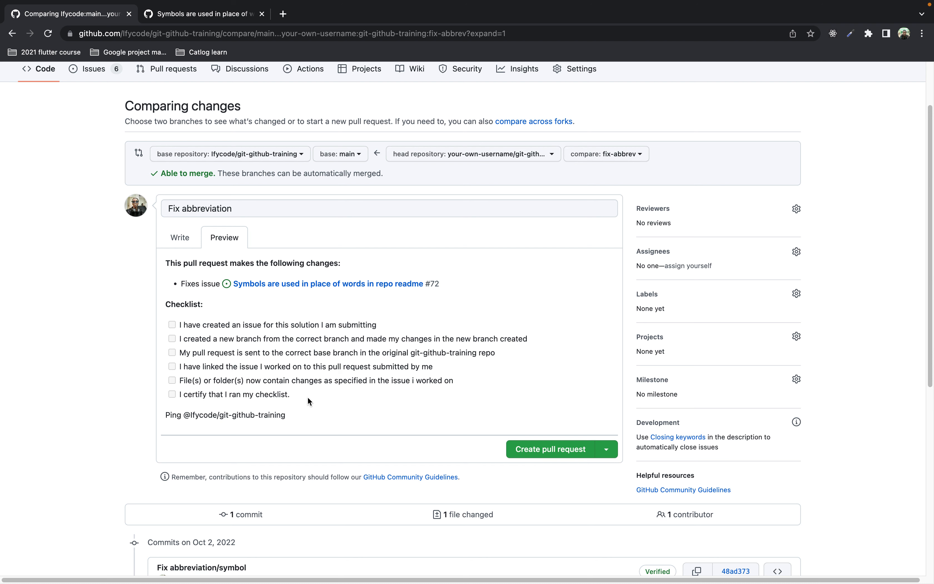
Mark the first three checklist items in the description as done with an x between their brackets
click(180, 237)
click(175, 310)
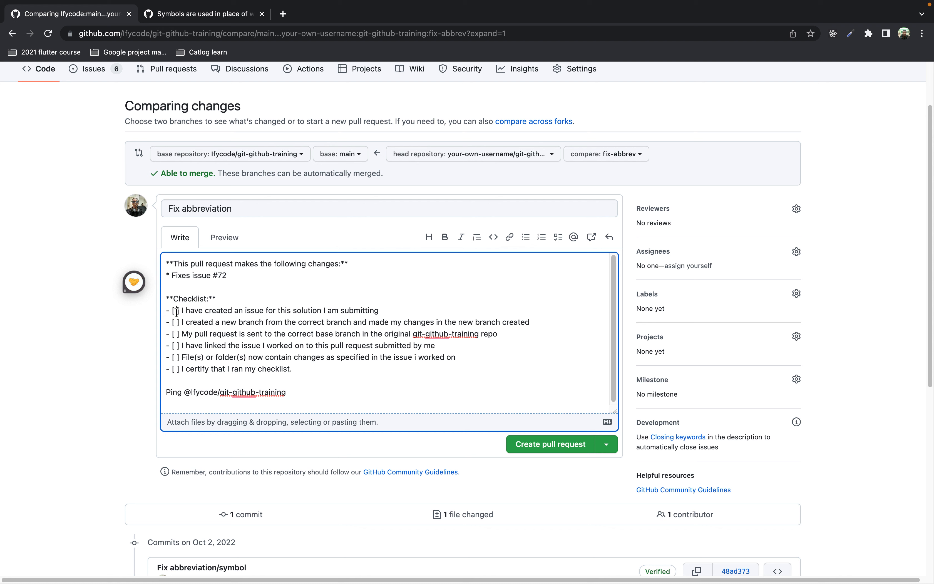
key(BackSpace)
text(x)
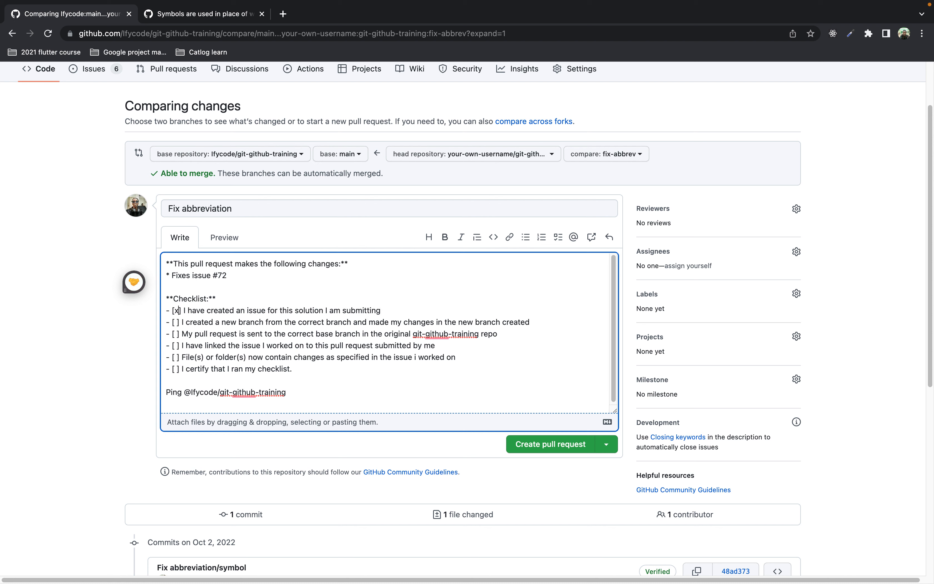
click(178, 325)
key(BackSpace)
text(x)
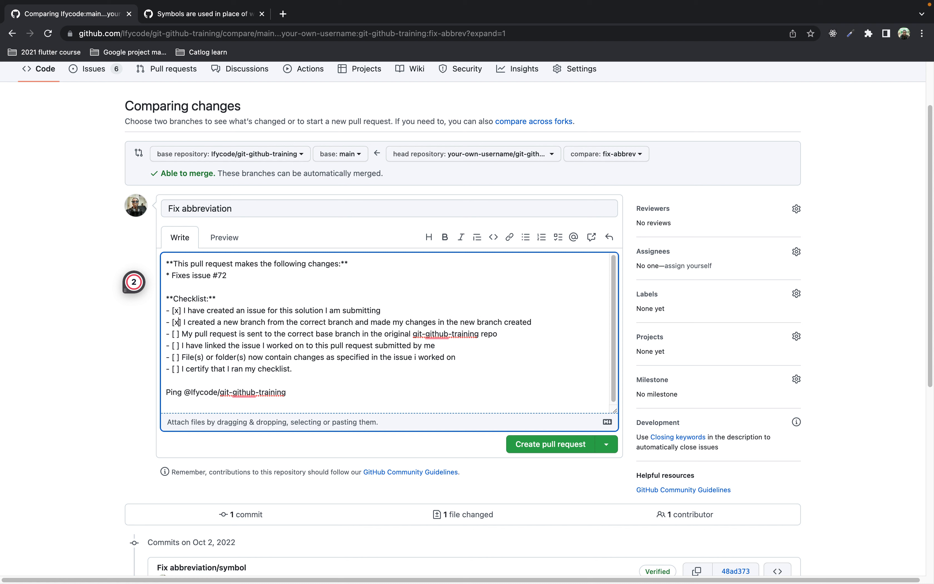
click(177, 336)
key(BackSpace)
text(x)
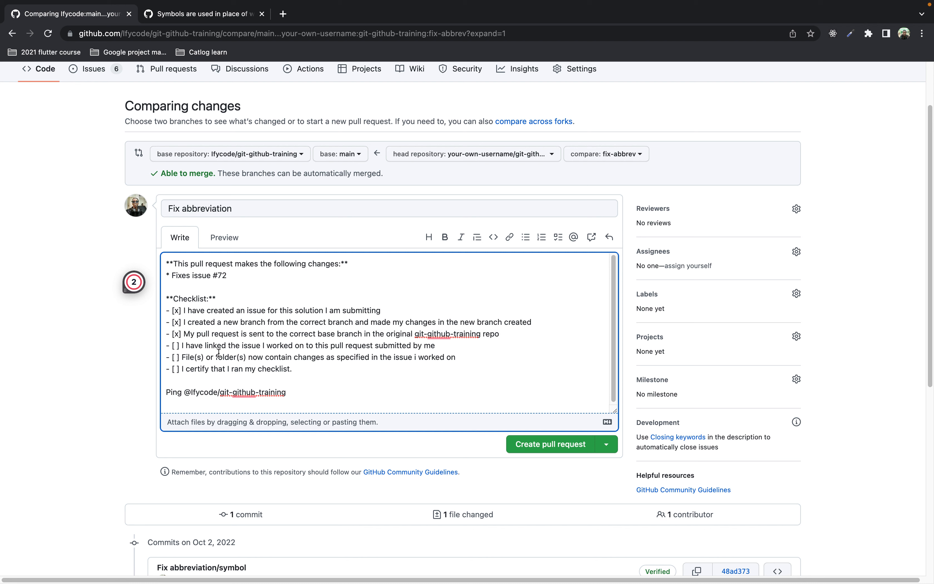
Mark the last three checklist items in the description as done with an x and preview the description
click(177, 348)
key(BackSpace)
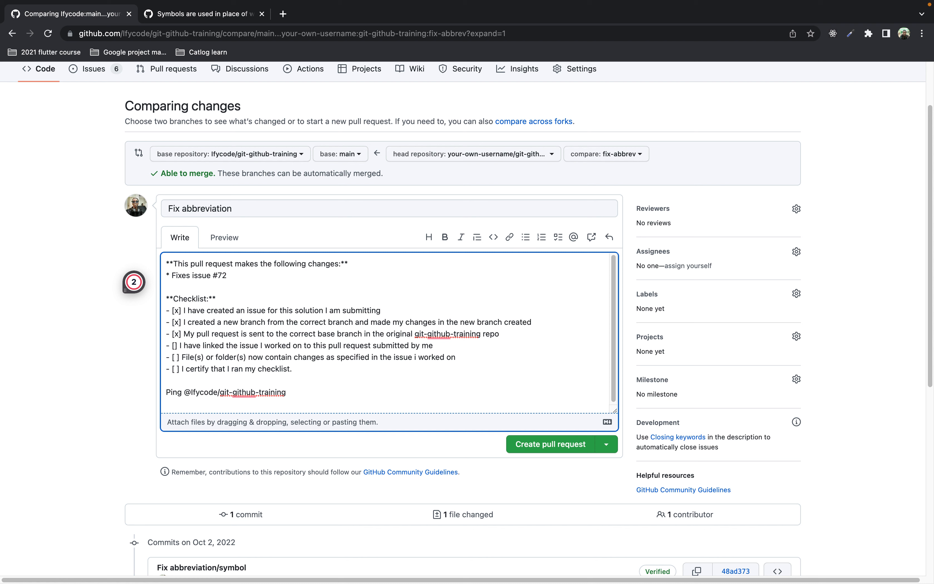
text(x)
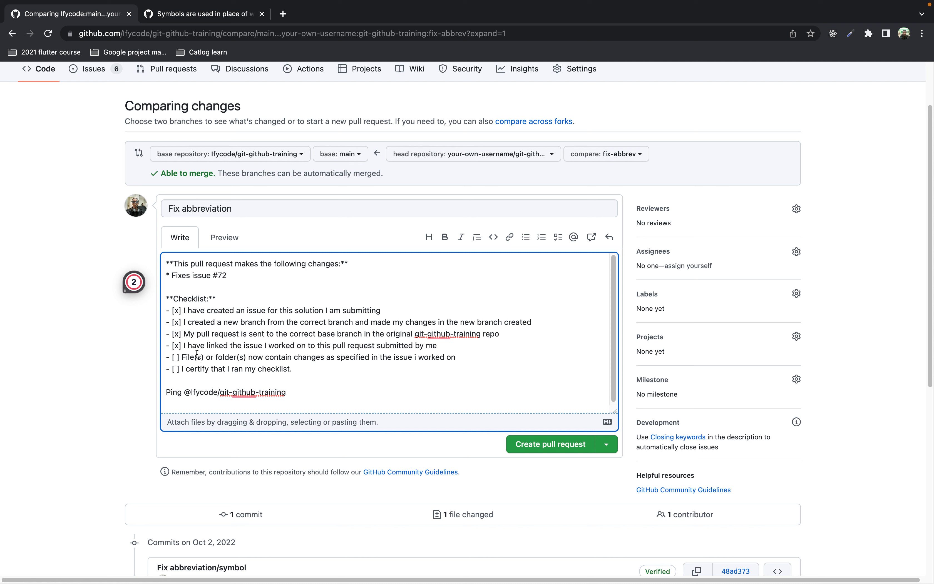
click(178, 359)
key(BackSpace)
text(x)
click(177, 368)
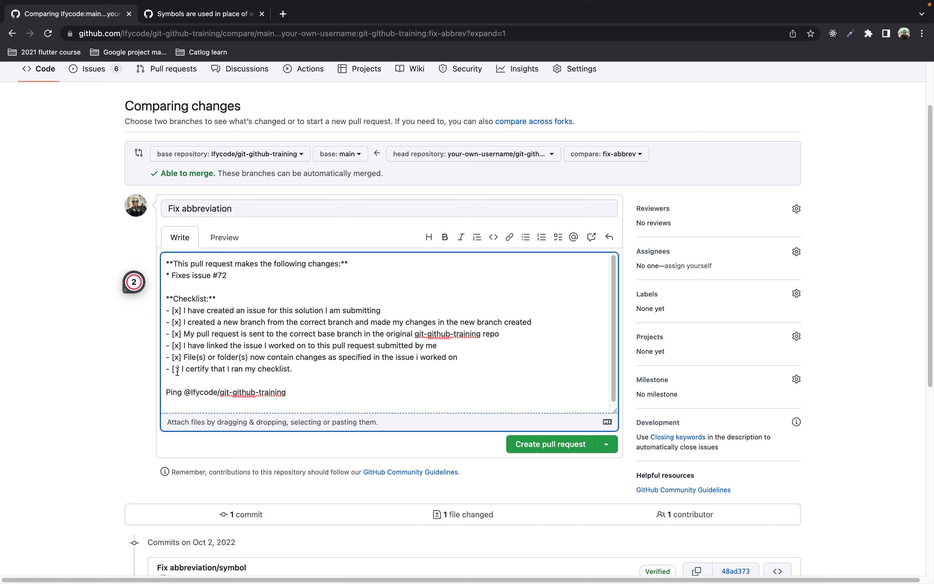
key(BackSpace)
text(x)
click(224, 237)
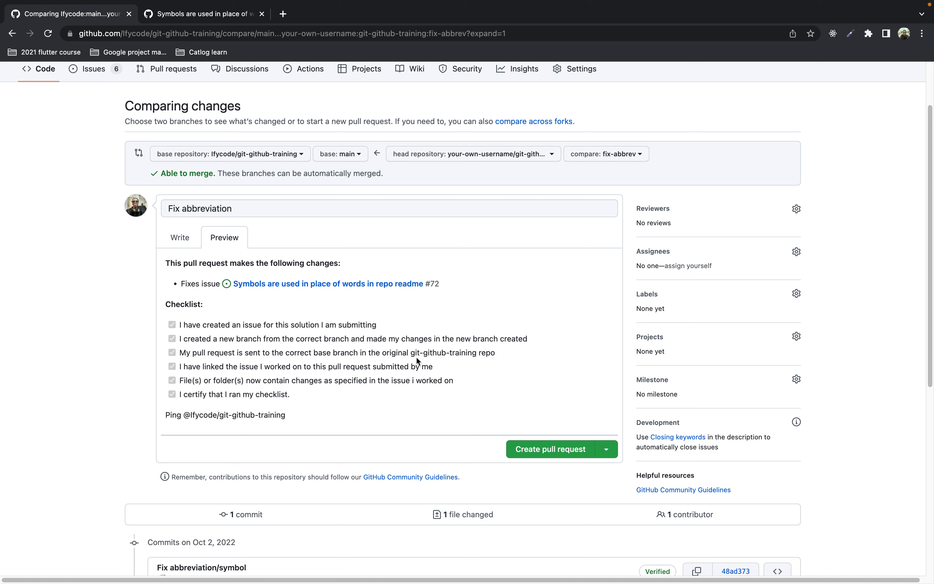
Create the "Fix abbreviation" pull request with the completed description
scroll(455, 346, down, 1)
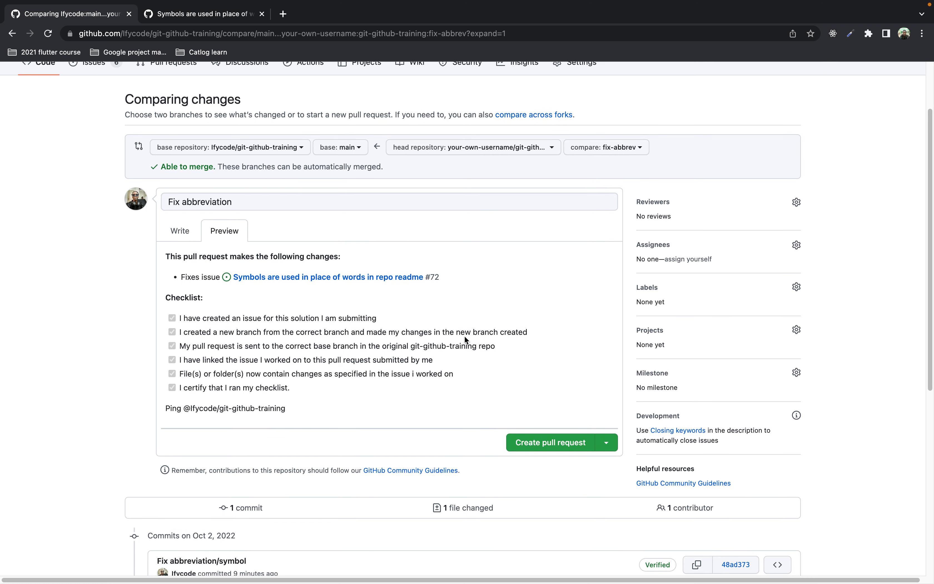
scroll(501, 336, down, 1)
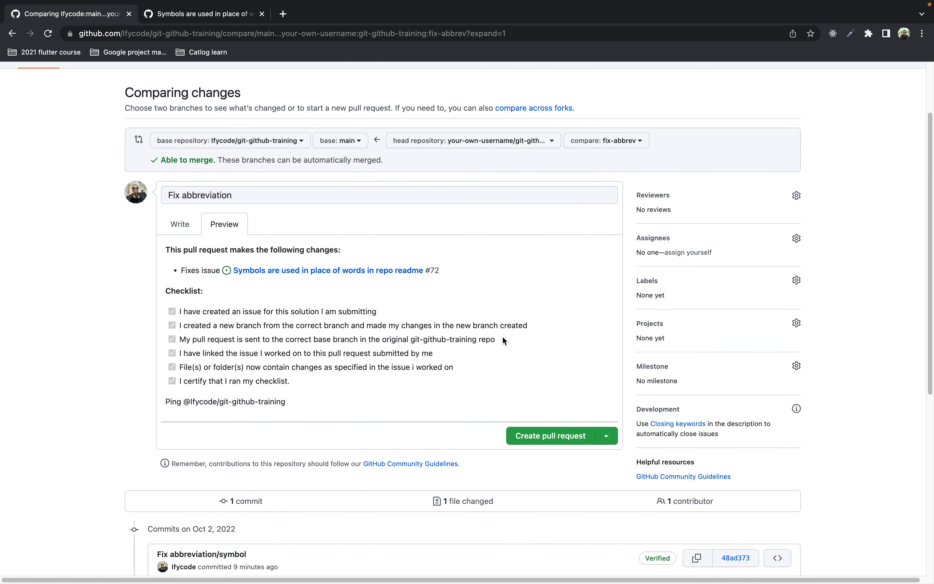
scroll(513, 340, down, 1)
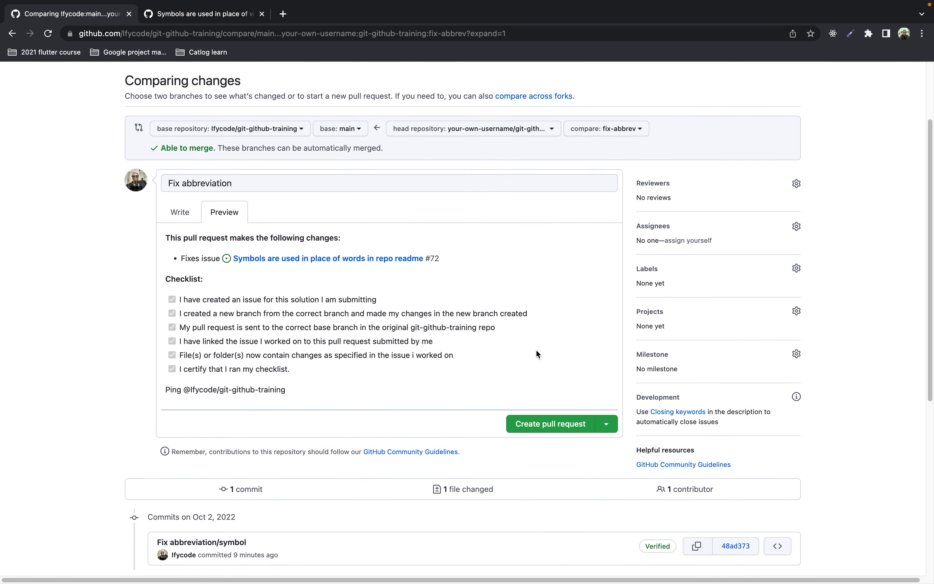
click(545, 424)
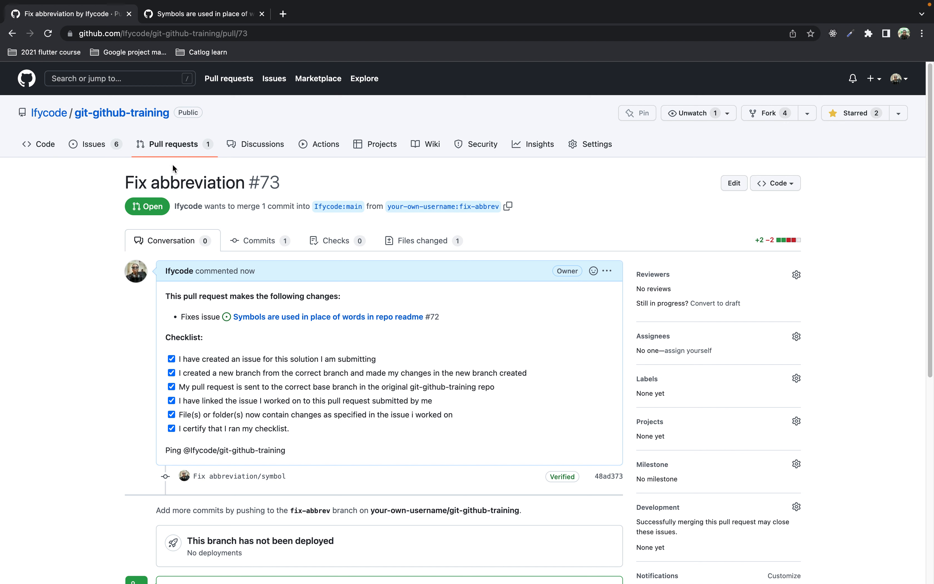
Find the "Fix abbreviation" pull request in the repository's pull request list and open it to examine its page
click(179, 149)
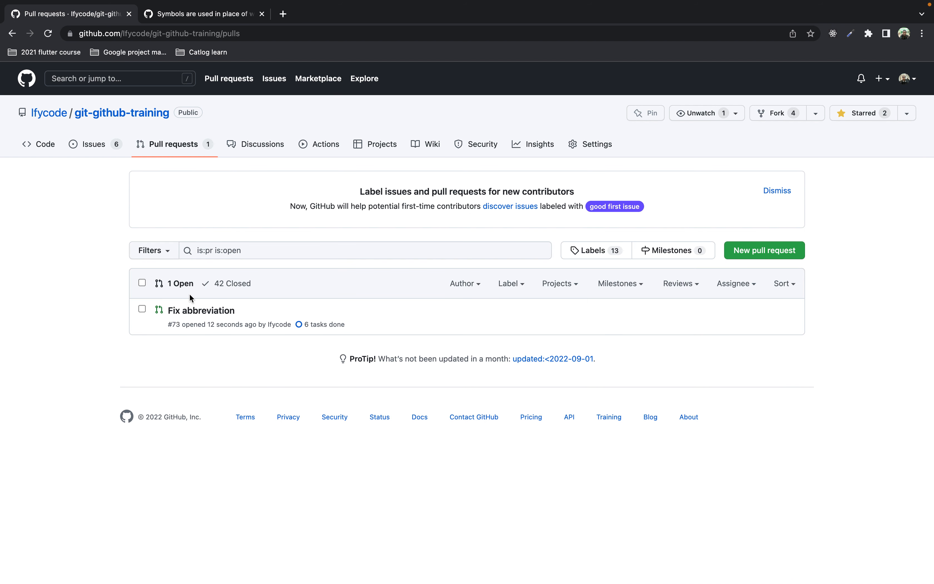
click(194, 311)
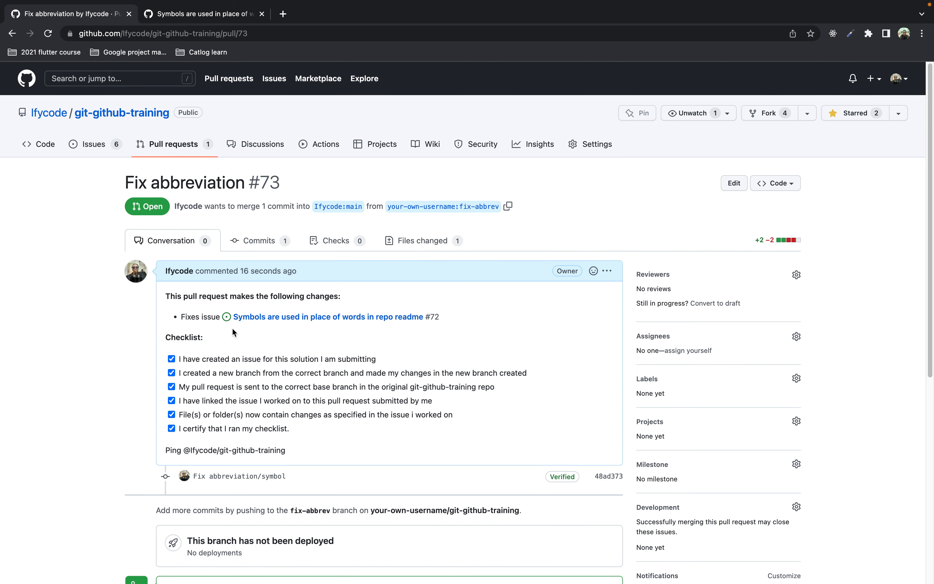
scroll(339, 246, down, 5)
scroll(344, 244, down, 1)
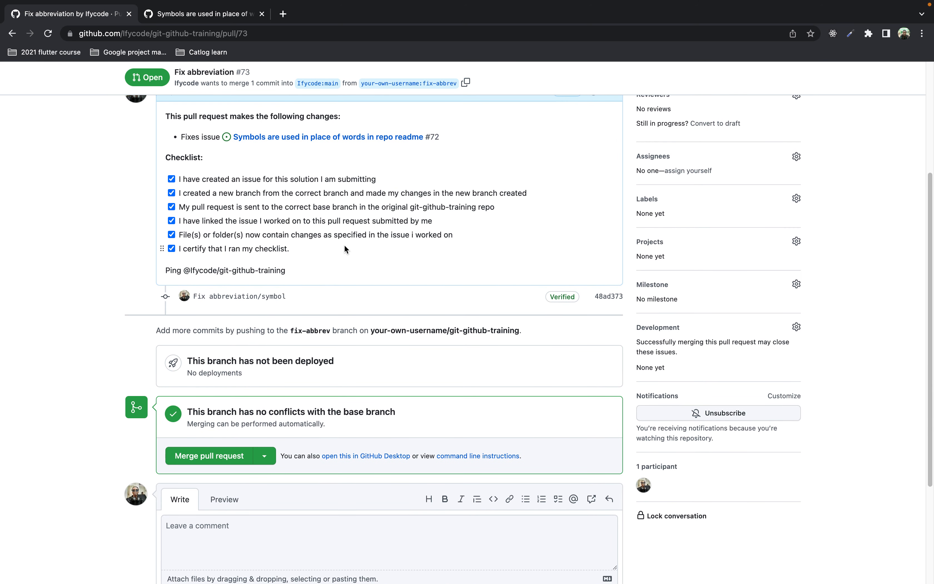
Post a pull request comment made of "Hi", a mention of the repository owner and "This PR is ready for review"
click(316, 524)
text(Hi)
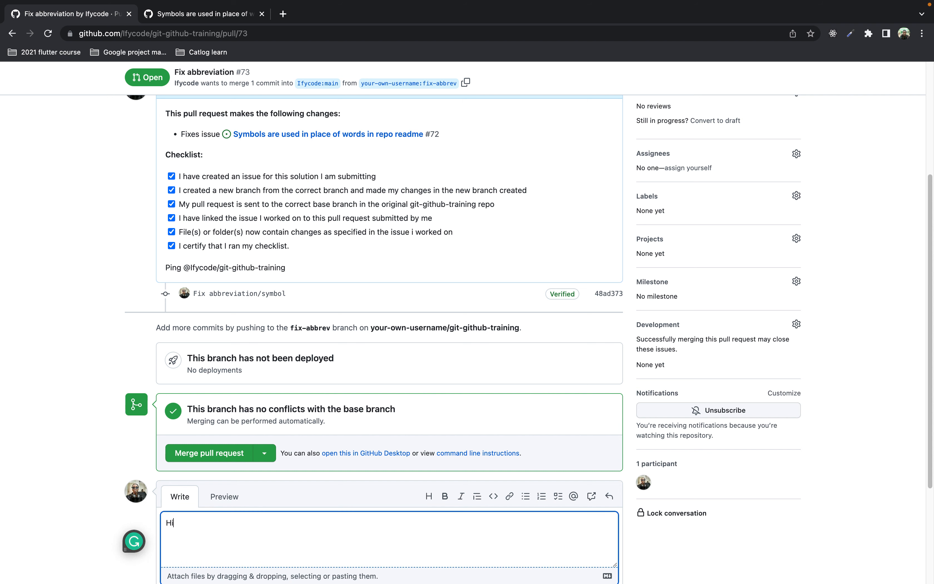
text( @)
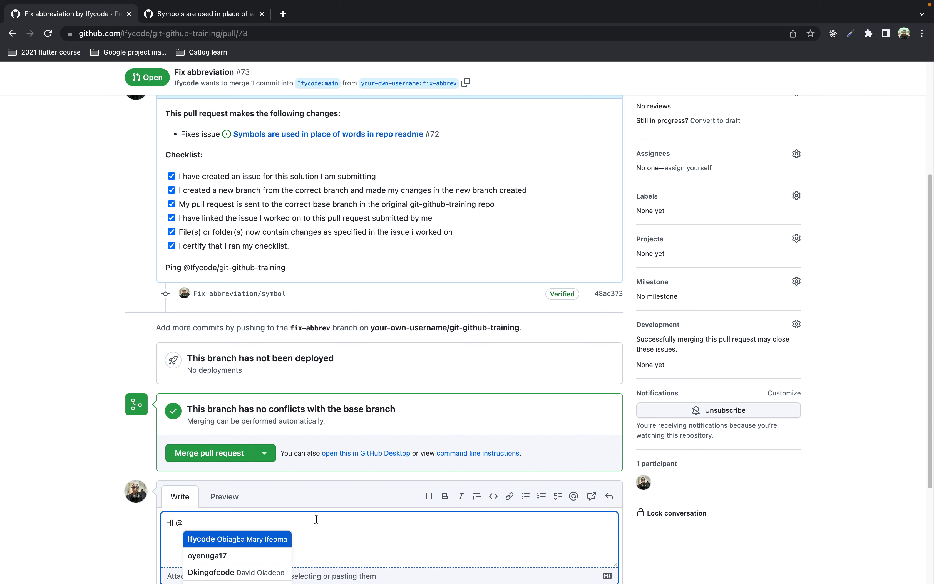
click(278, 539)
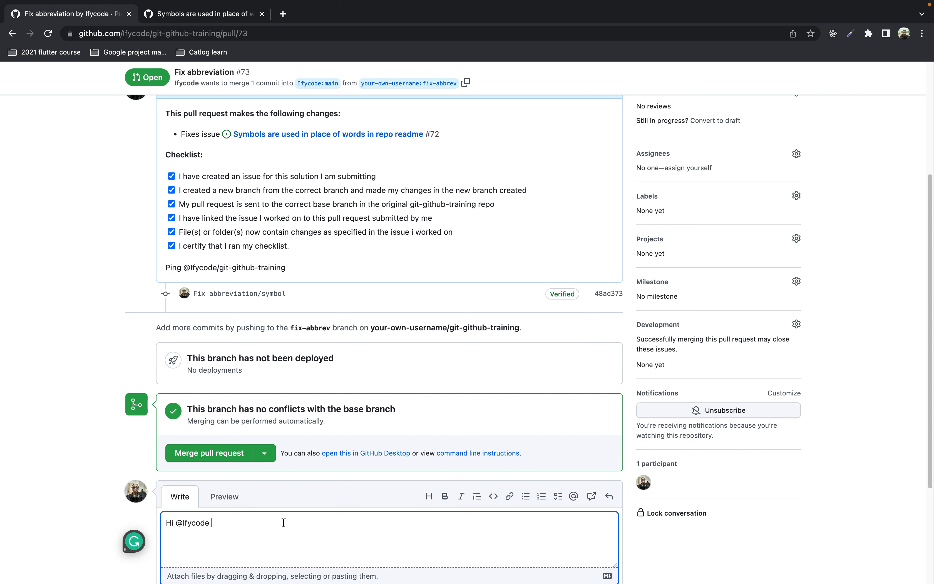
text(TThis)
key(BackSpace)
key(BackSpace)
key(BackSpace)
key(BackSpace)
text(his PR is ready for review)
scroll(300, 502, down, 3)
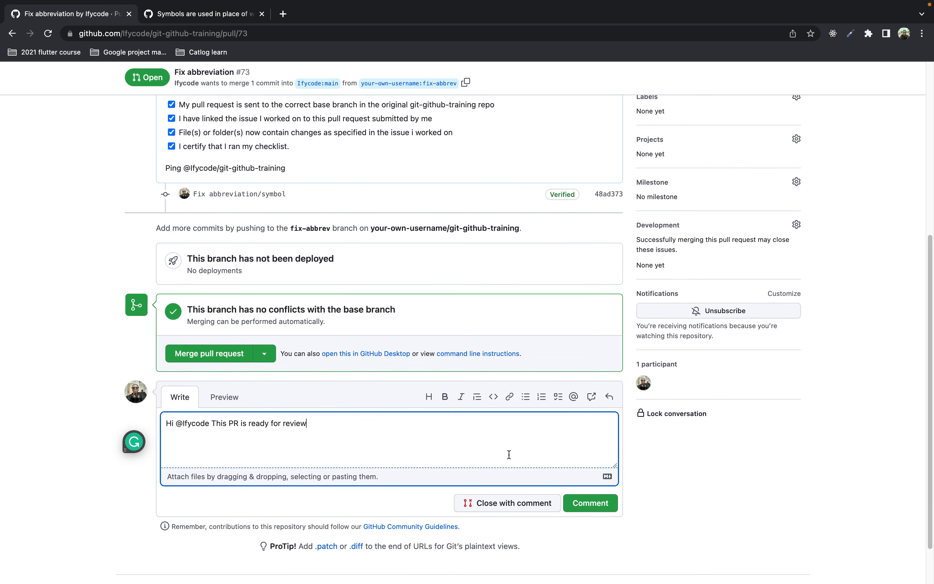
click(592, 502)
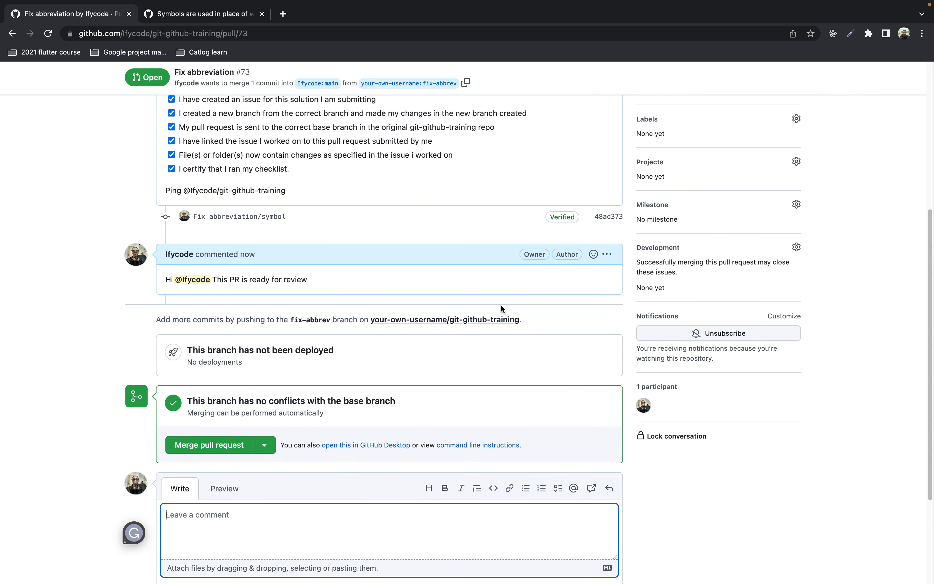
Review the pull request's conversation, commits and changed files, and return to the conversation
scroll(414, 219, up, 1)
scroll(413, 217, up, 3)
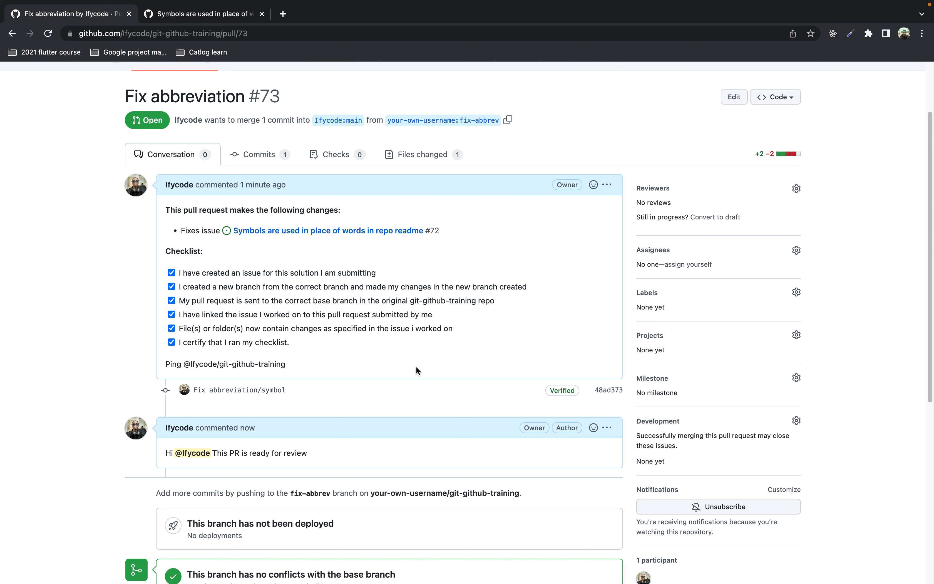
scroll(416, 367, up, 1)
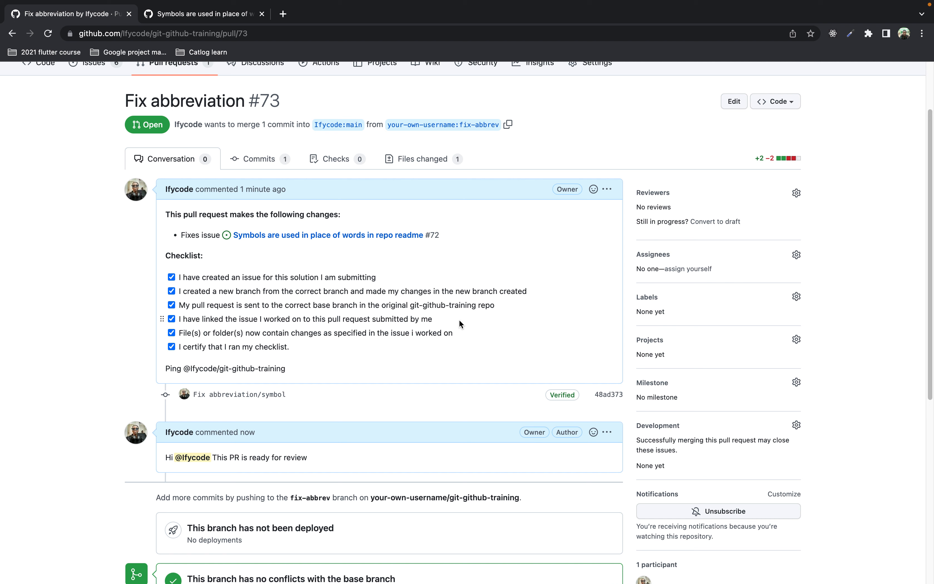
scroll(386, 297, down, 1)
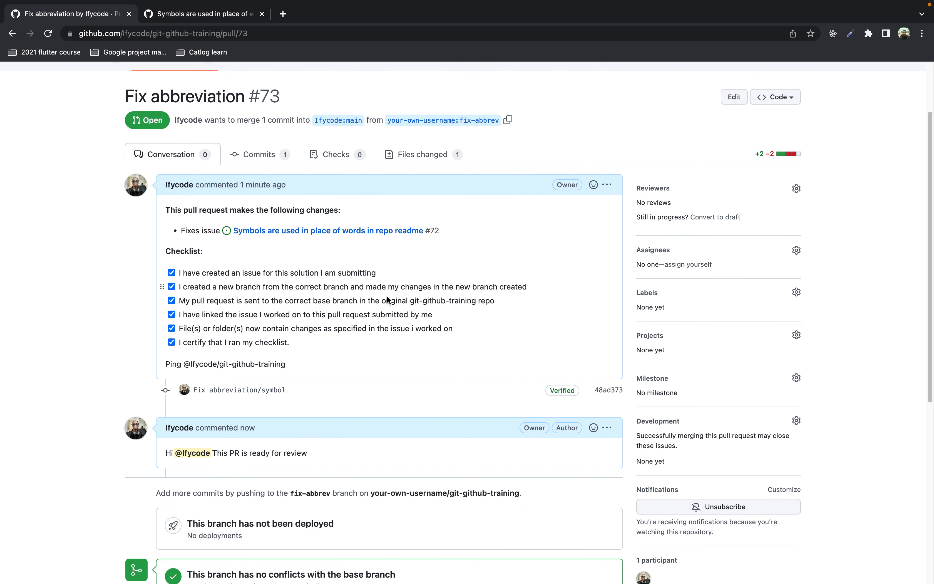
scroll(387, 297, up, 3)
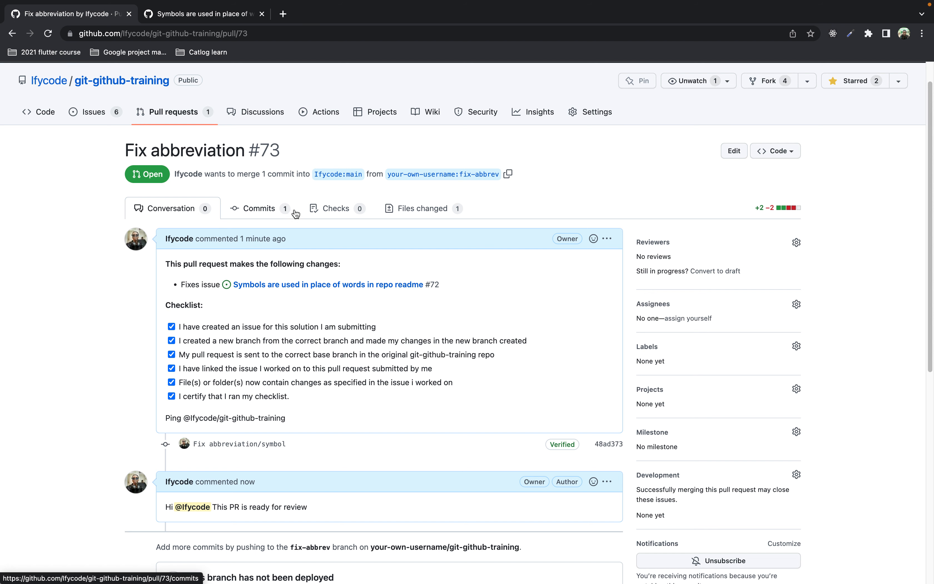
click(270, 213)
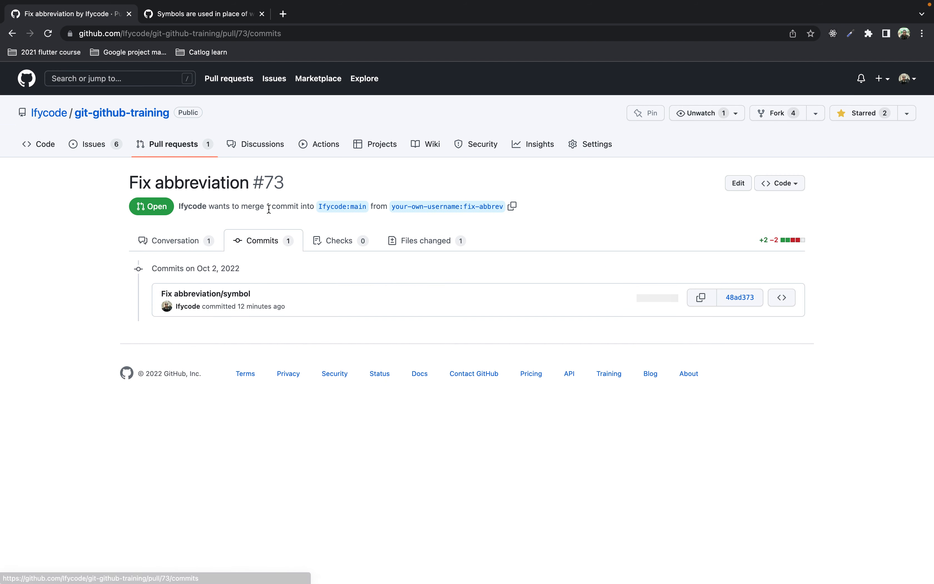
click(193, 241)
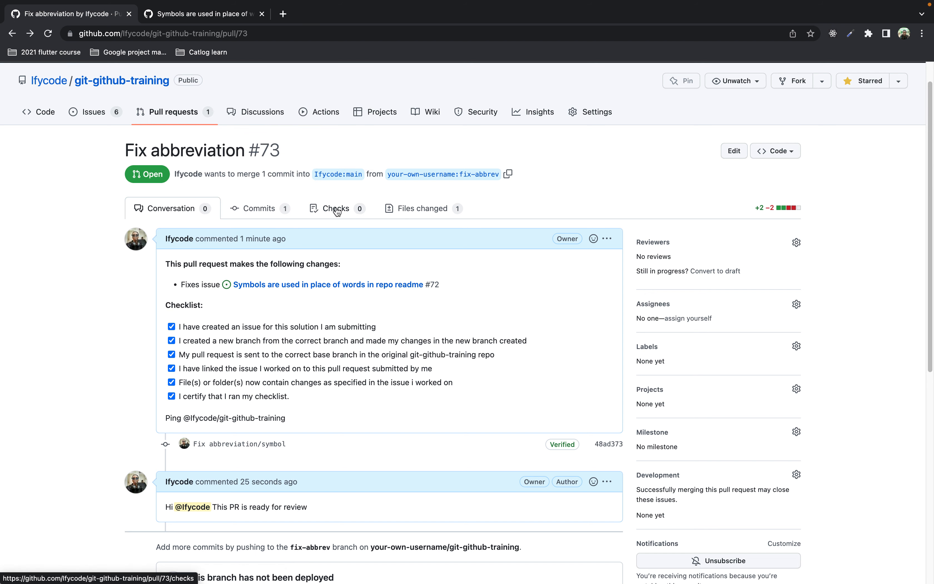
click(407, 209)
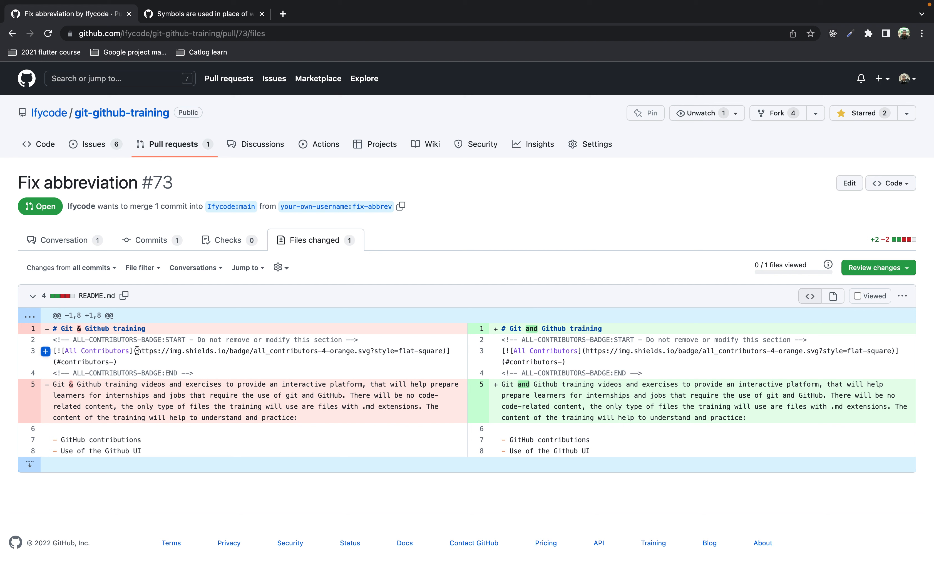
click(72, 239)
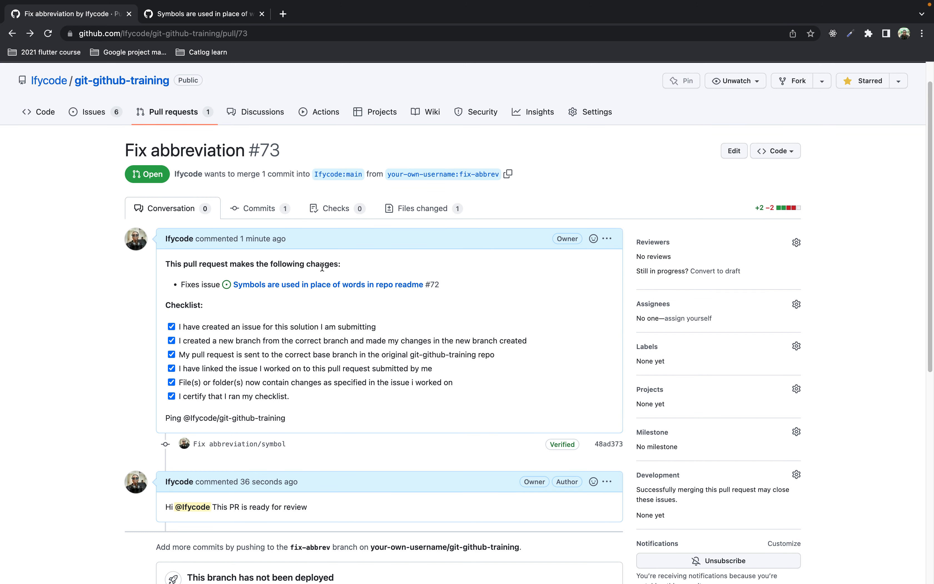
scroll(321, 266, up, 1)
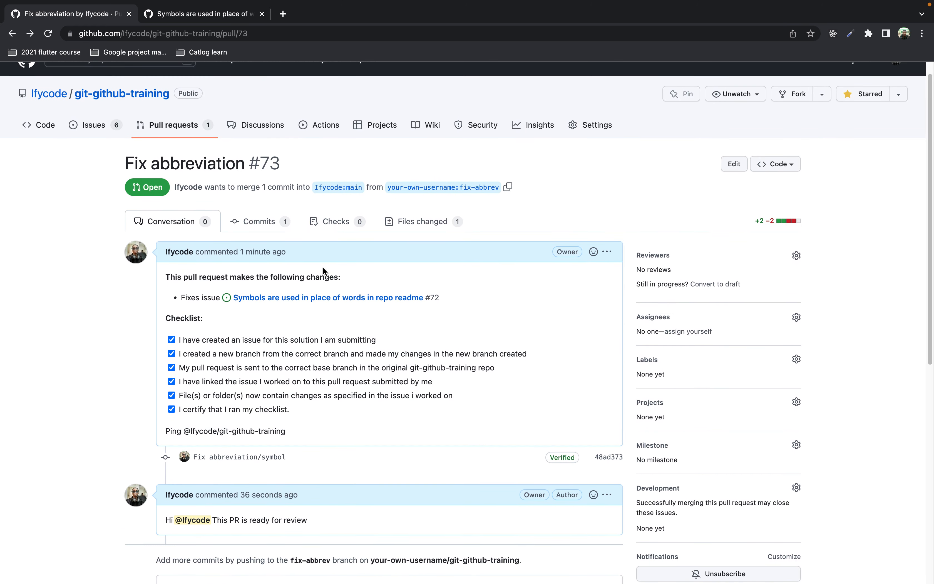
scroll(323, 266, up, 1)
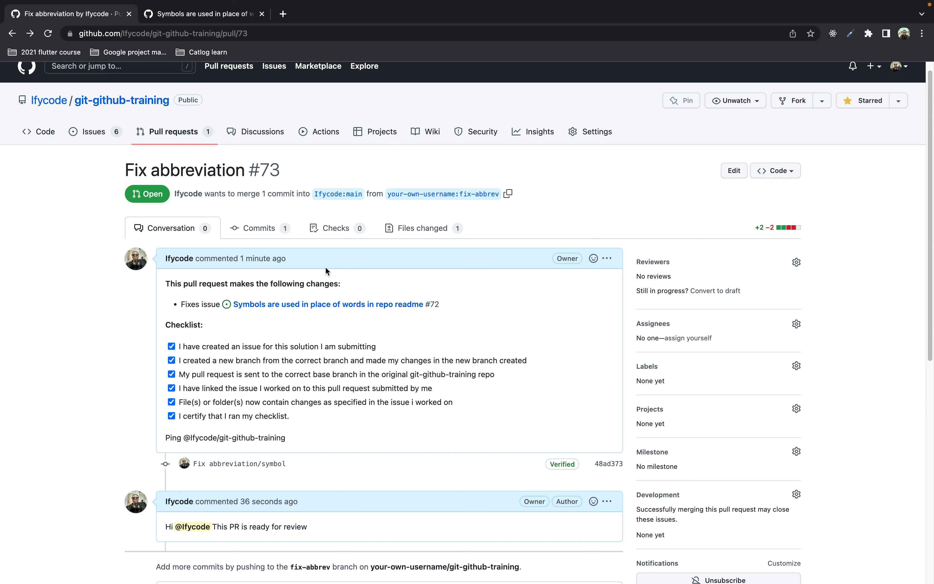
scroll(325, 268, down, 2)
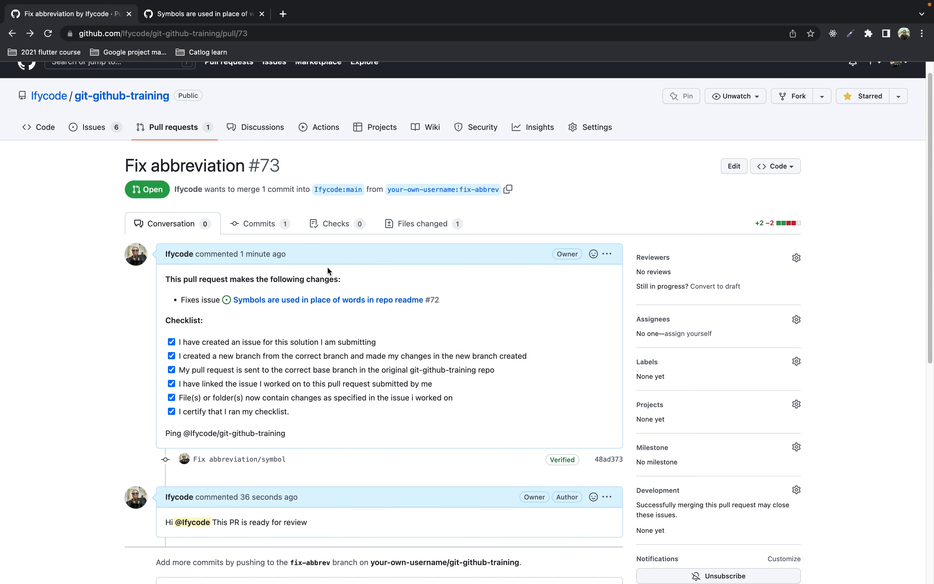
scroll(329, 266, down, 1)
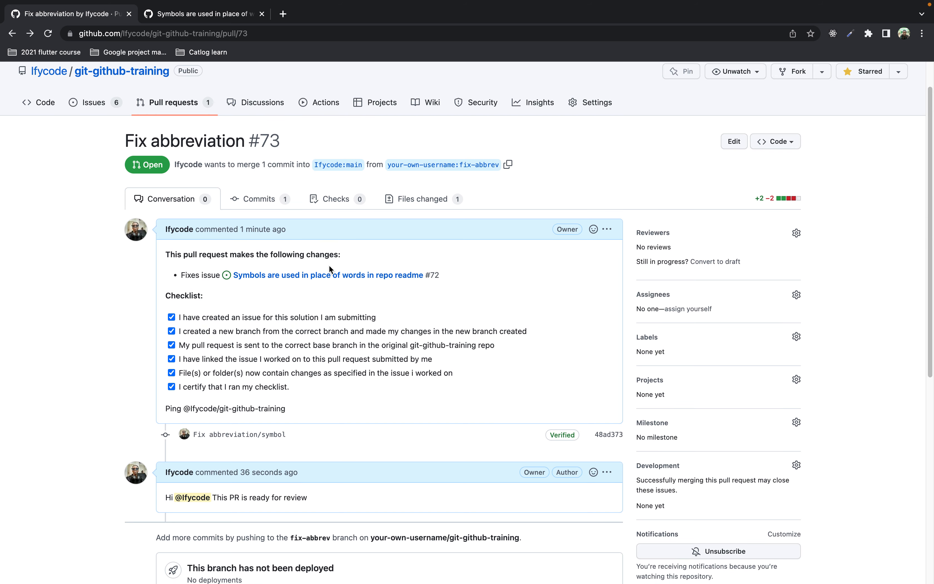
scroll(329, 266, down, 1)
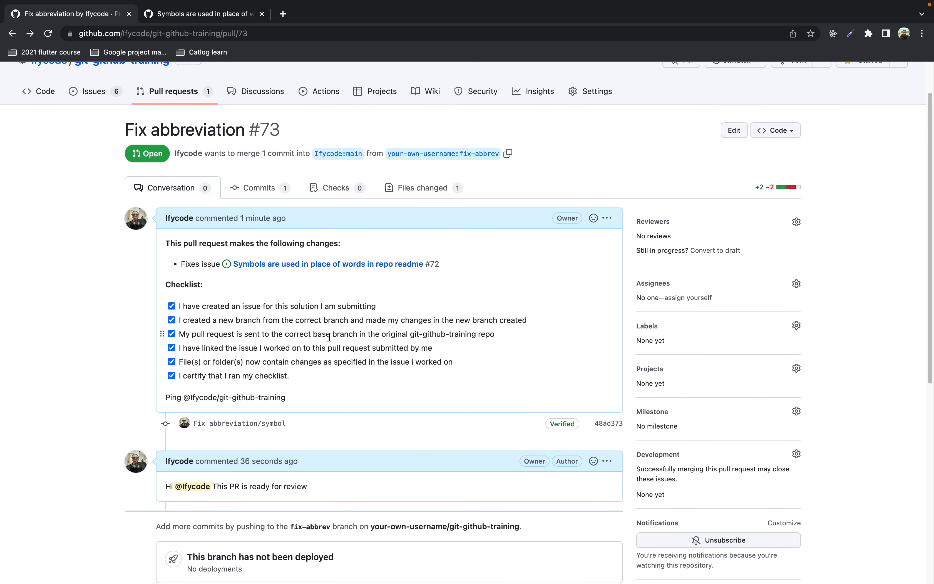
scroll(329, 337, down, 1)
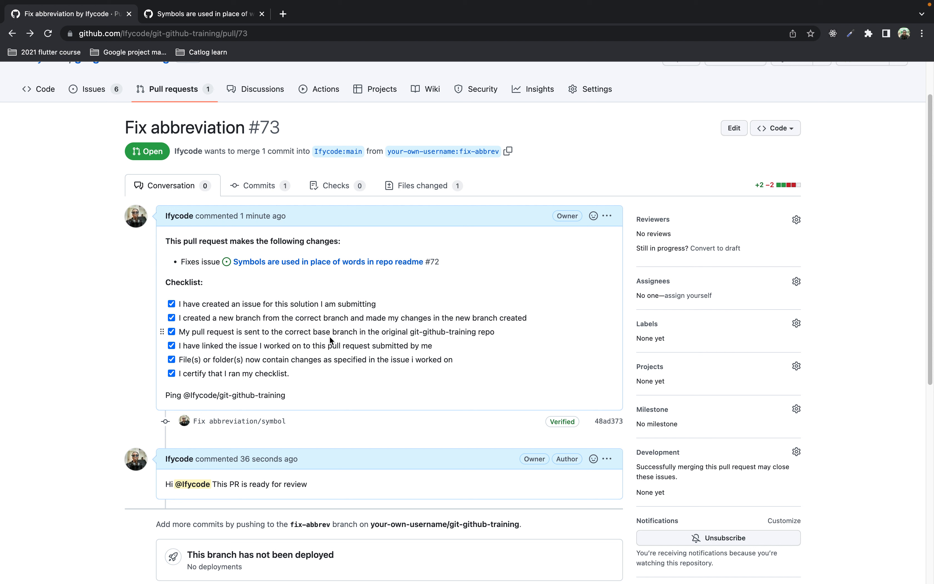